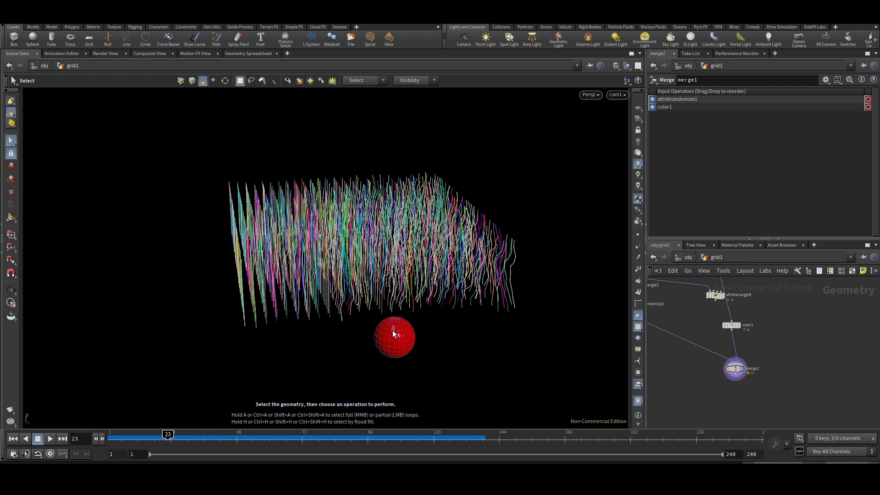
- Preview the finished setup by scrubbing the timeline, viewing the strands and sphere from another angle, and displaying the points
drag(164, 444, 387, 447)
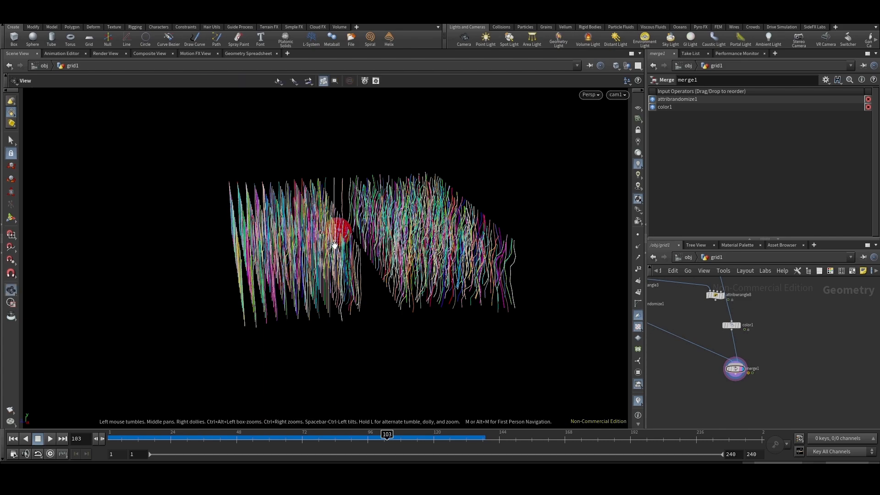
alt+drag(351, 270, 396, 230)
click(637, 235)
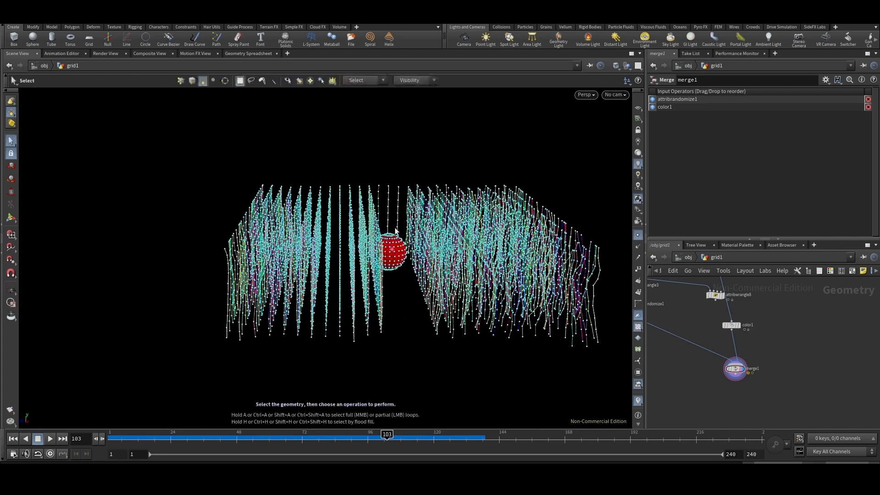
drag(146, 437, 98, 452)
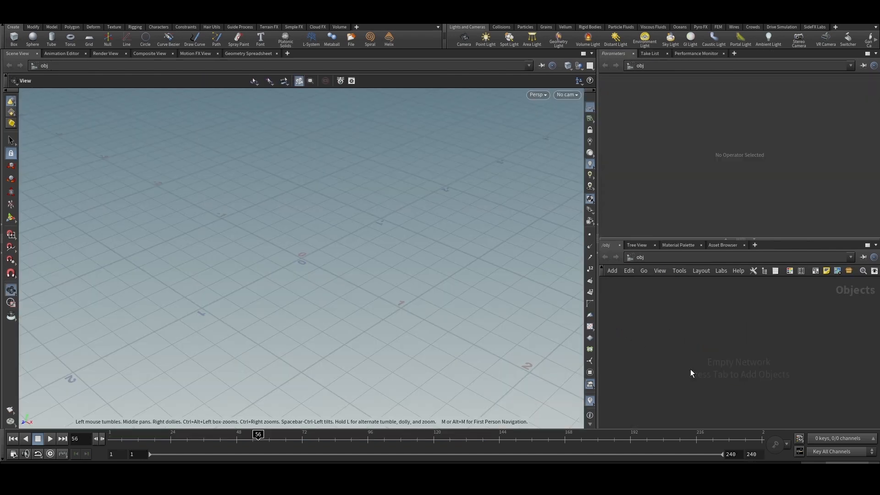
- Create a polygon grid geometry in a new scene and set it to 35 rows and 47 columns
key(Tab)
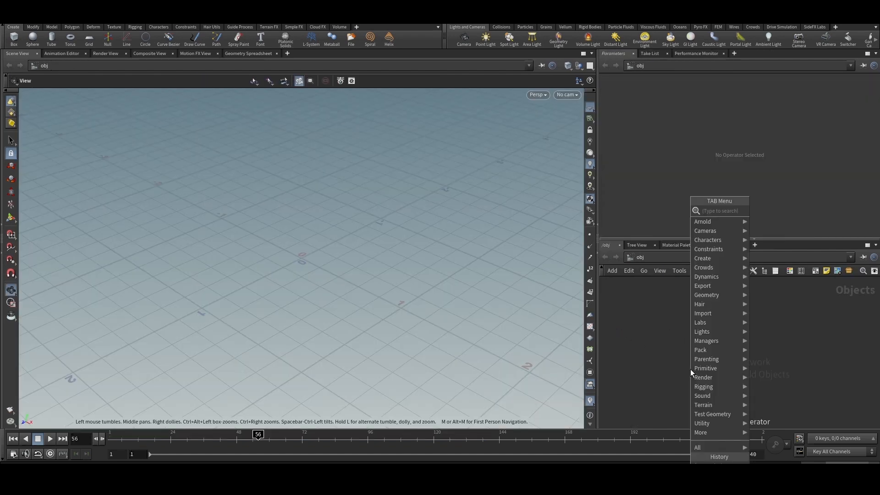
key(Escape)
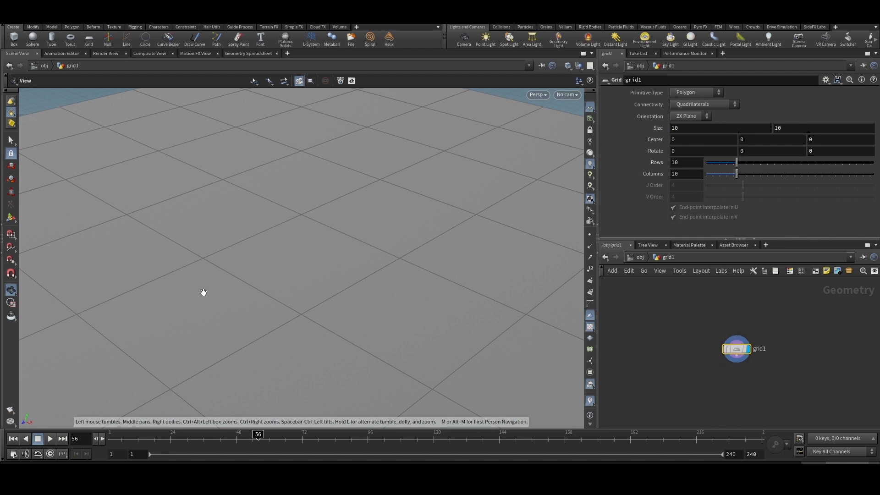
key(f)
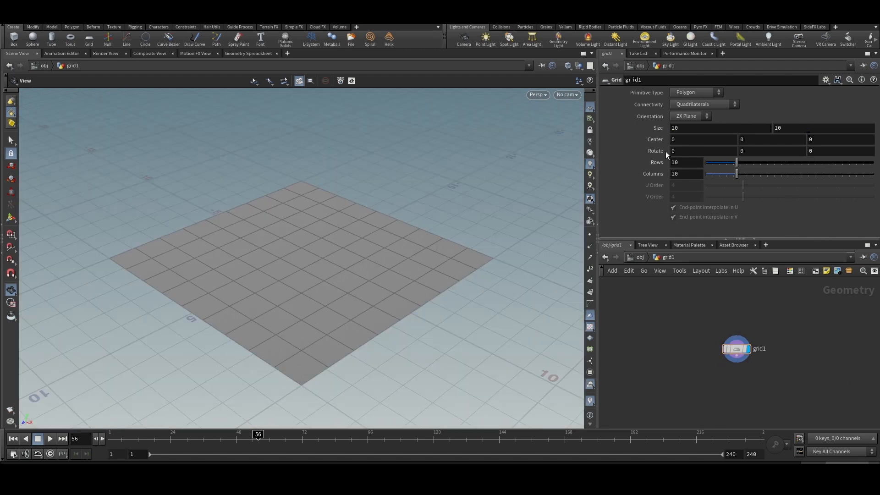
middle_drag(642, 163, 757, 177)
key(Tab)
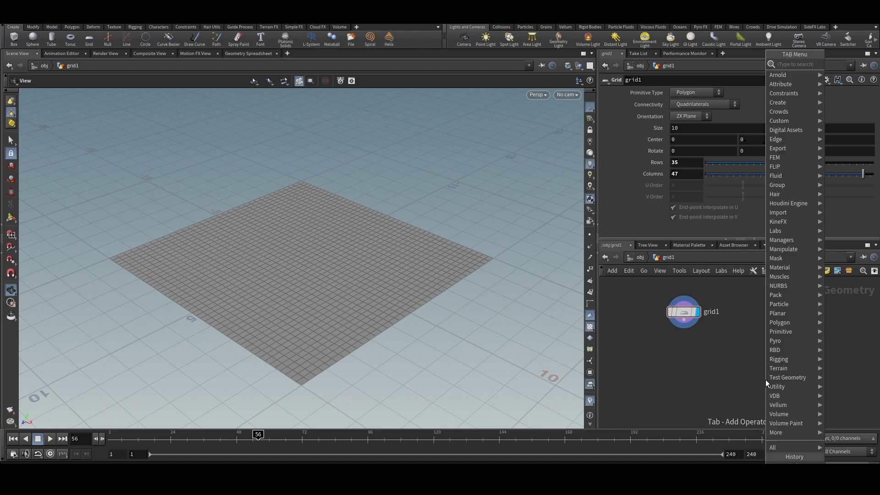
text(scatter)
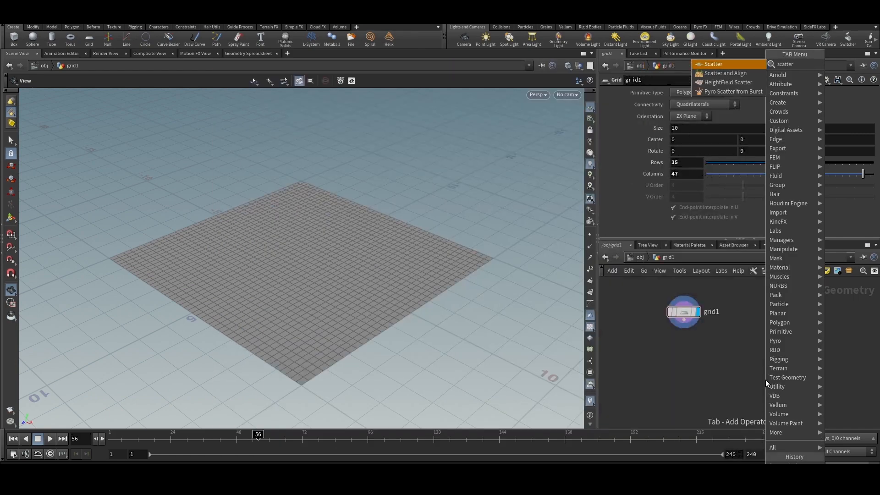
key(Escape)
- Add a Line node beside the grid and set its point count to 10
key(Tab)
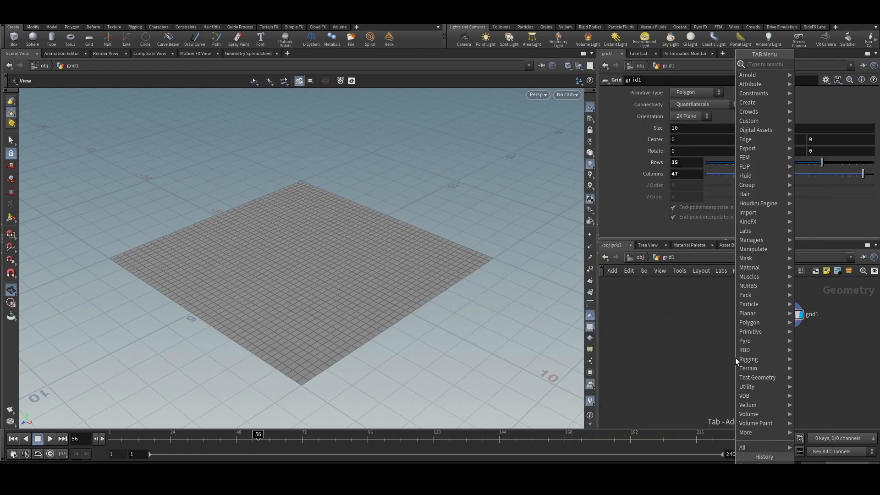
text(line)
key(Return)
key(Escape)
key(Tab)
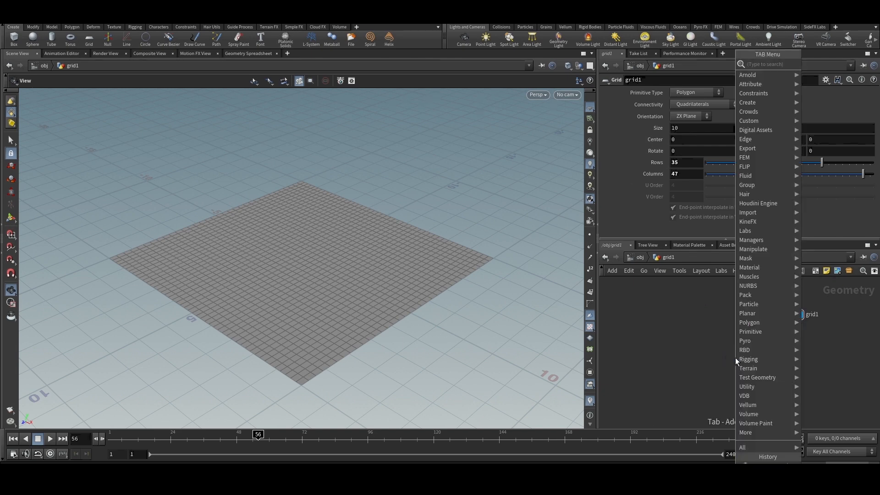
text(lines)
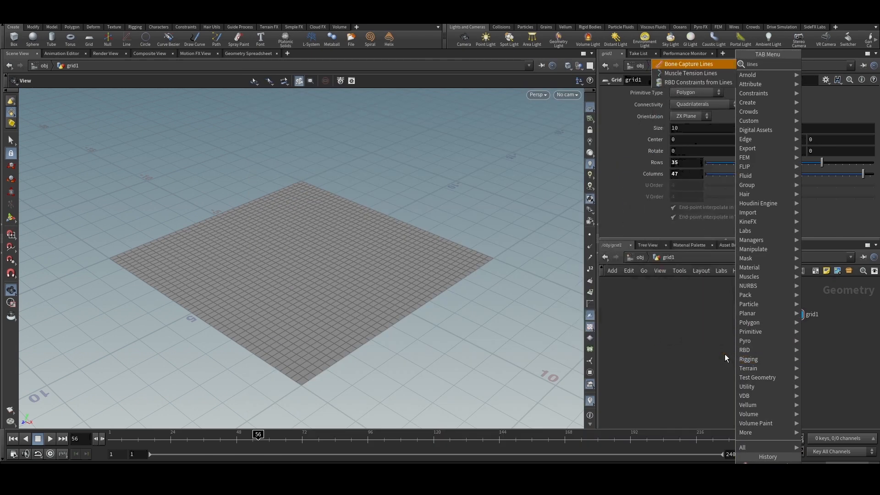
key(BackSpace)
key(BackSpace)
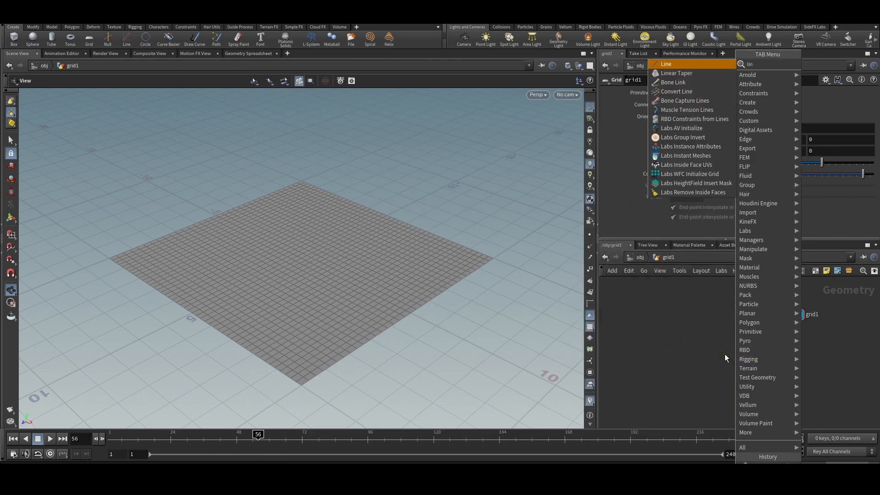
key(Return)
click(705, 323)
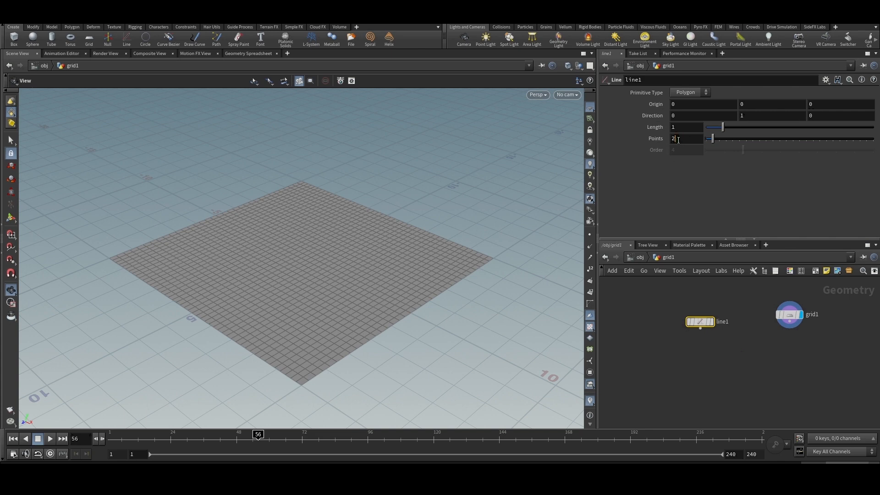
double_click(678, 139)
text(10)
key(Return)
- Add a Copy to Points node, wire the line as source and the grid as target points, and display it
key(Tab)
text(copy to)
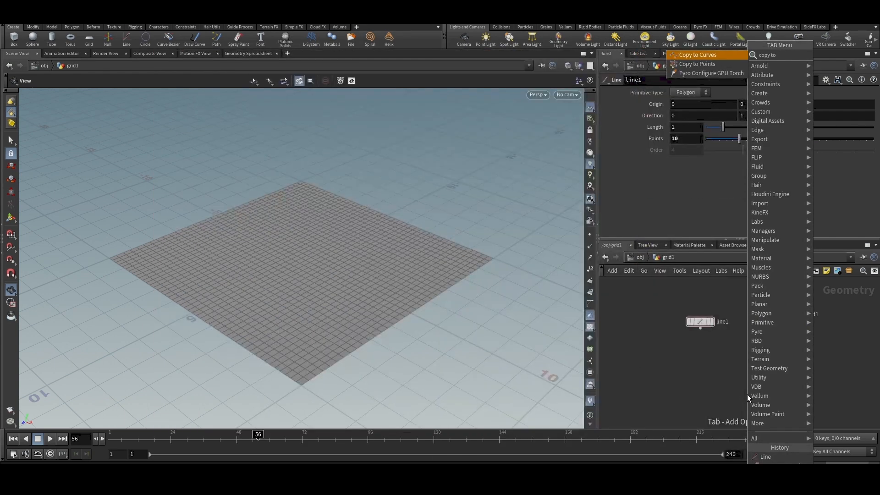
key(Down)
key(Return)
click(747, 394)
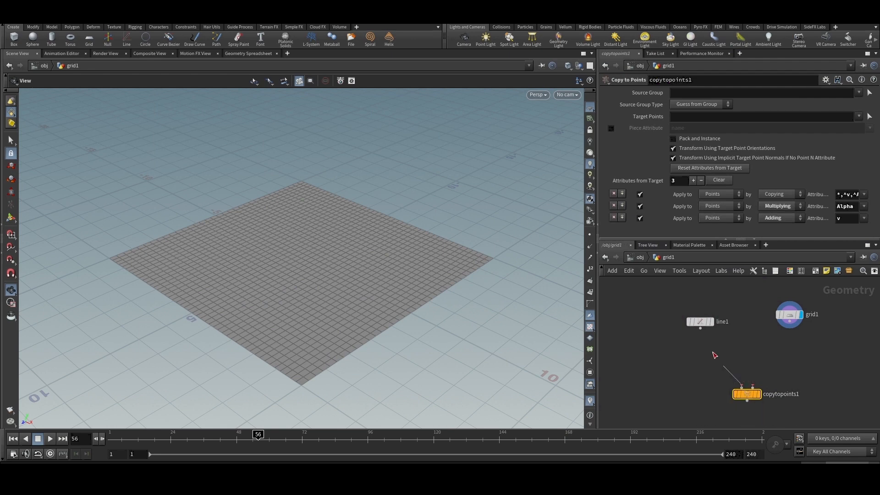
drag(714, 355, 700, 328)
drag(752, 387, 790, 322)
middle_drag(776, 393, 776, 349)
scroll(762, 353, up, 1)
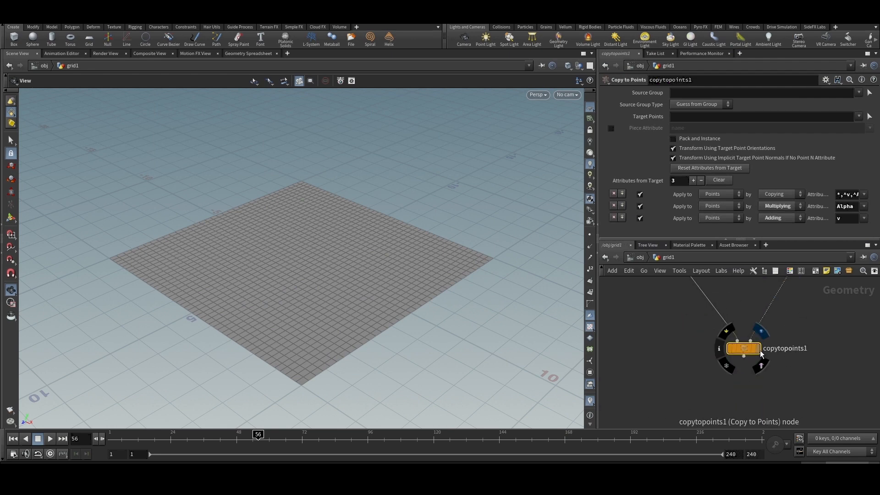
click(758, 350)
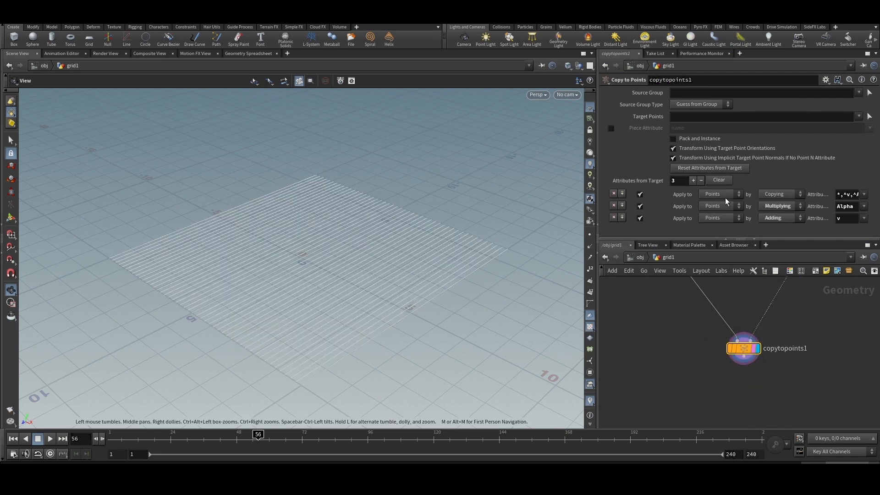
- Set the line's direction to 0, 0, 1 so that the copied lines stand upright on the grid
scroll(785, 410, down, 1)
click(702, 288)
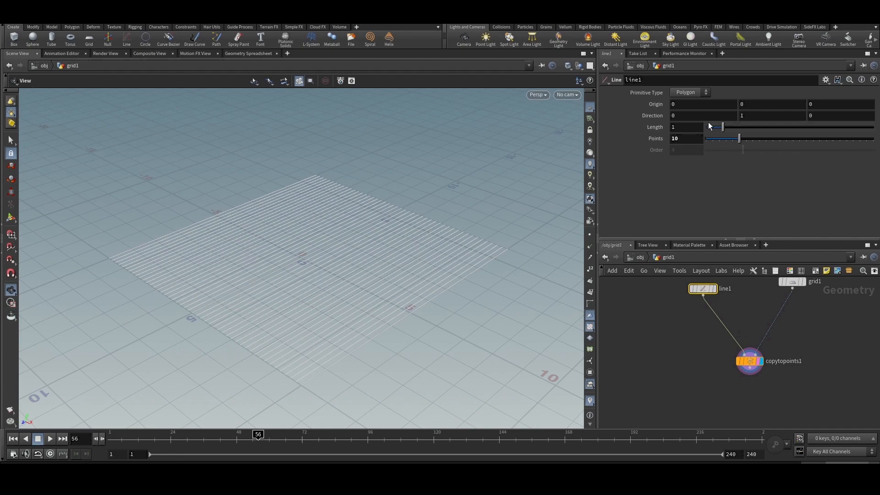
click(821, 116)
key(BackSpace)
text(1)
key(Return)
double_click(758, 117)
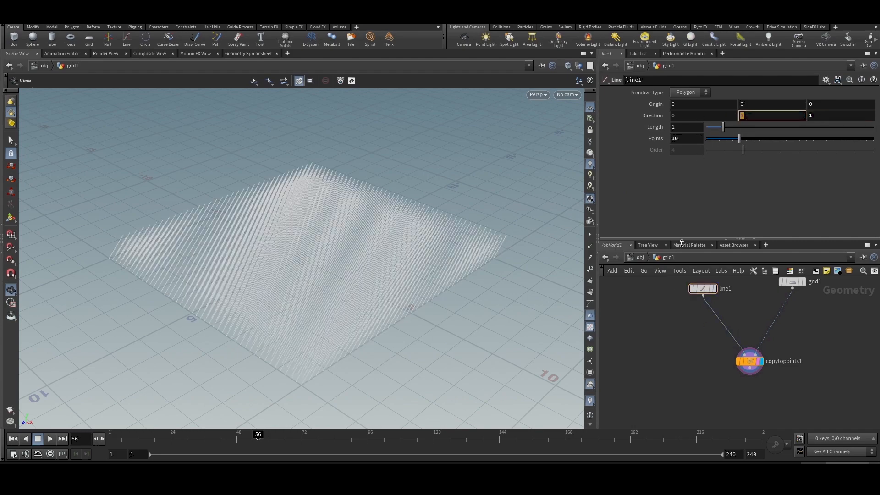
text(0)
key(Return)
drag(339, 291, 427, 311)
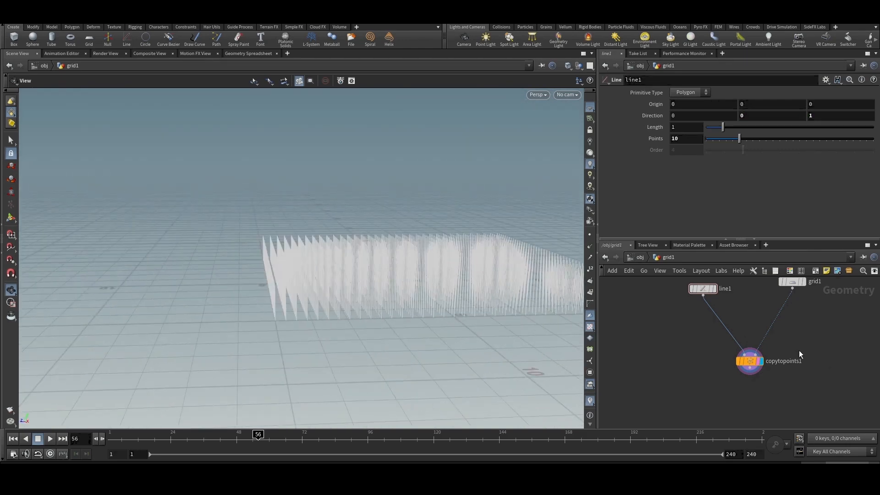
- Reduce the grid to 14 rows and 11 columns
scroll(797, 339, down, 2)
click(749, 355)
click(717, 304)
click(779, 299)
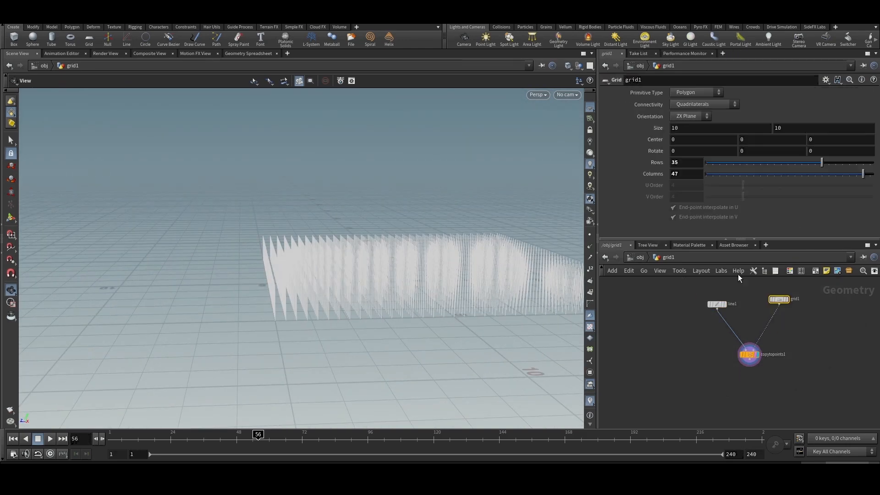
drag(810, 162, 738, 184)
drag(334, 260, 424, 296)
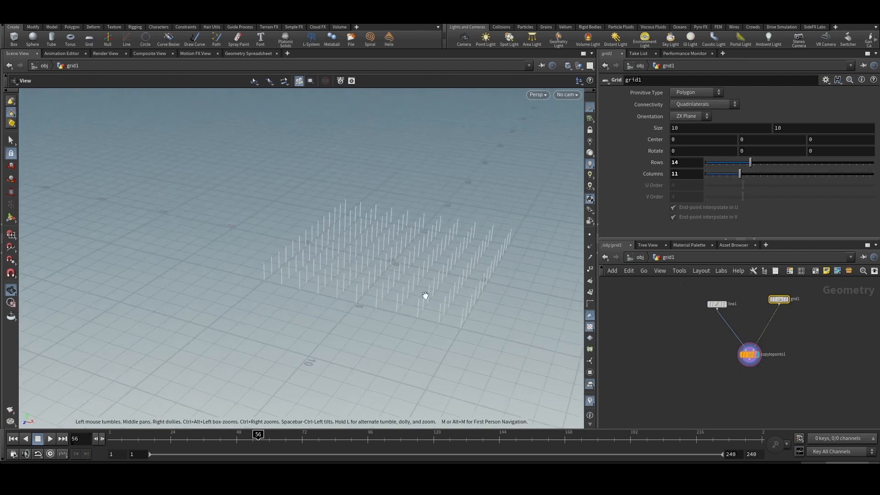
- Set the line's length to 2 and turn on point display in the viewport
click(714, 303)
middle_drag(642, 129, 642, 132)
click(589, 235)
drag(452, 270, 398, 270)
- Add a Sphere node in empty network space beside the grid
scroll(807, 337, down, 2)
middle_drag(852, 334, 778, 339)
key(Tab)
text(sphere)
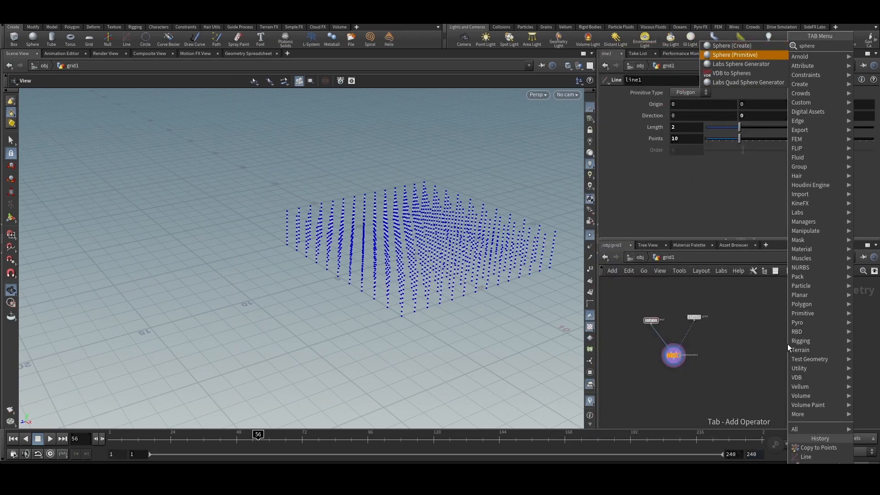
key(Return)
click(752, 319)
scroll(756, 317, up, 3)
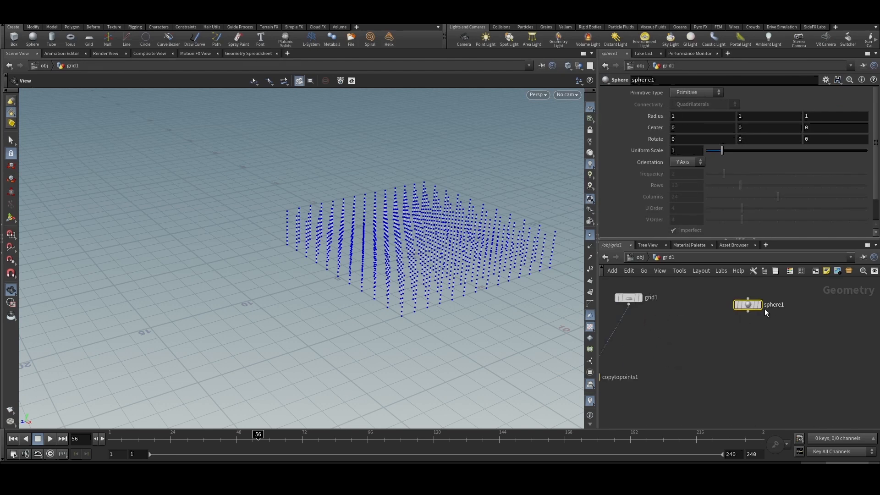
- Display the sphere and change its primitive type to Polygon Mesh
click(759, 305)
drag(390, 236, 291, 366)
click(696, 92)
click(690, 116)
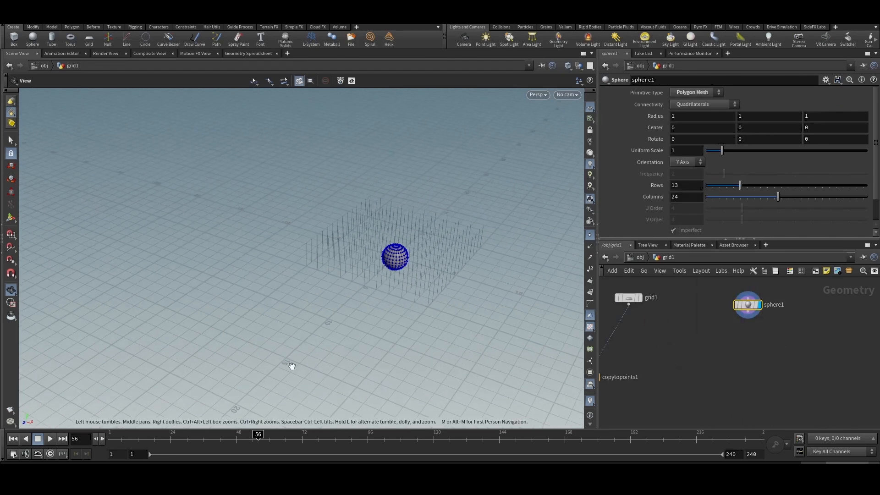
- On frame 1, move the sphere along X to a center of 6.53214 and keyframe that value
click(113, 440)
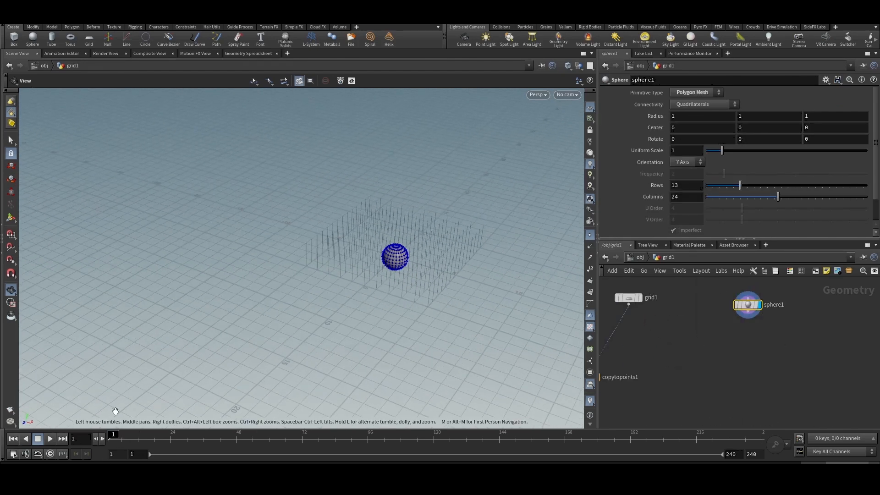
click(10, 220)
drag(421, 267, 507, 288)
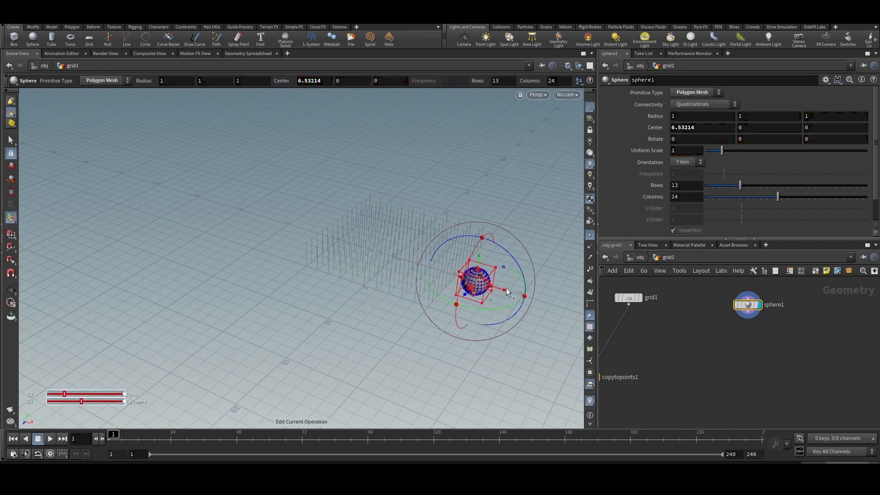
alt+click(693, 129)
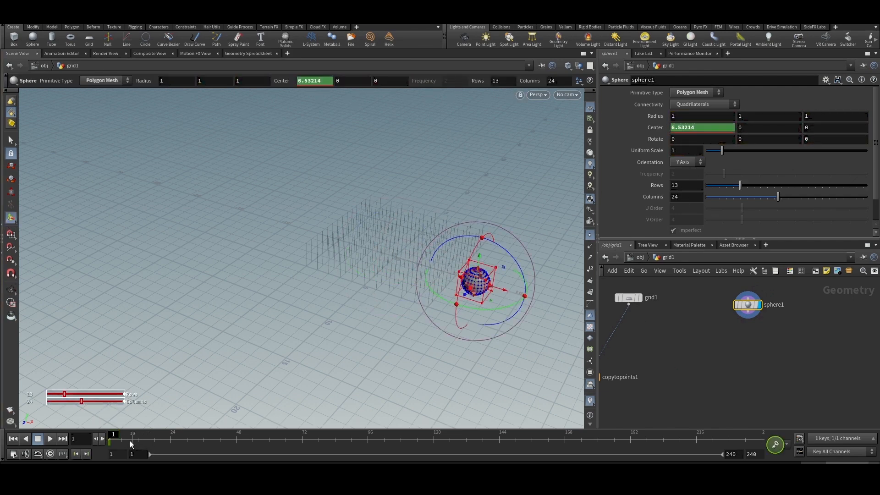
- On frame 69, keyframe the sphere's center at -10.4679, 0, 0 and scrub the timeline to check the motion
drag(131, 443, 310, 449)
middle_drag(700, 128, 293, 127)
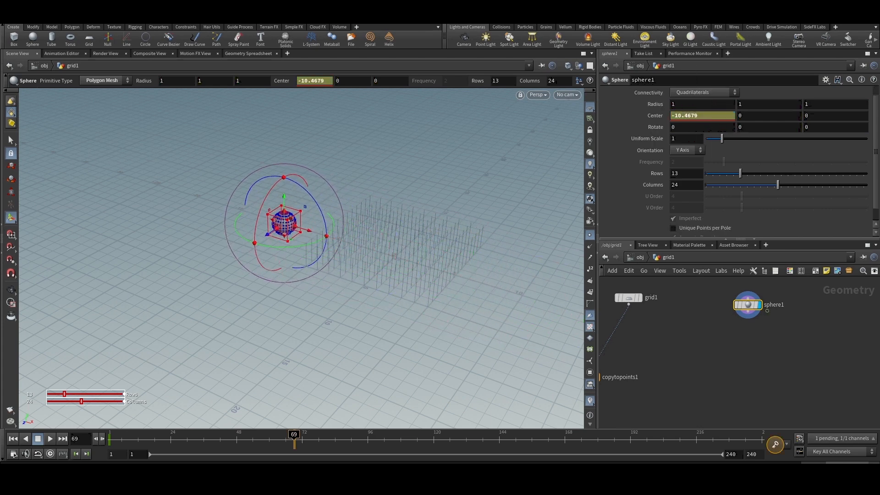
alt+click(653, 119)
scroll(778, 356, down, 3)
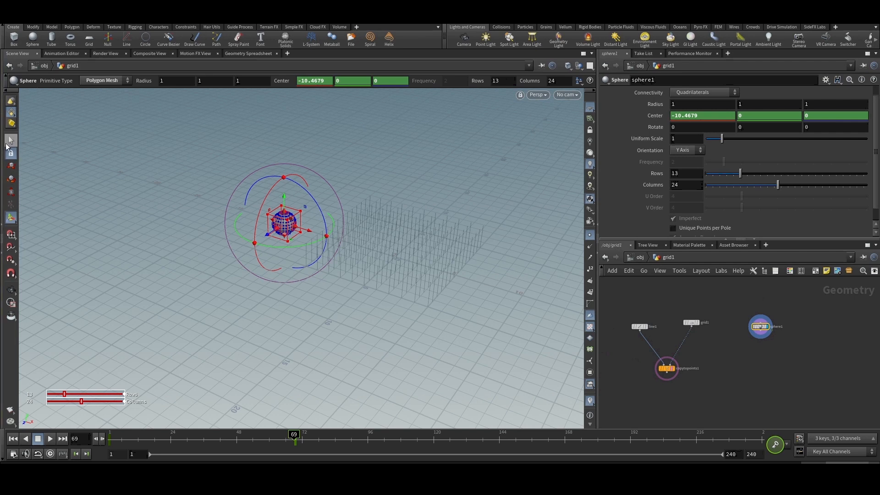
key(s)
drag(116, 439, 294, 440)
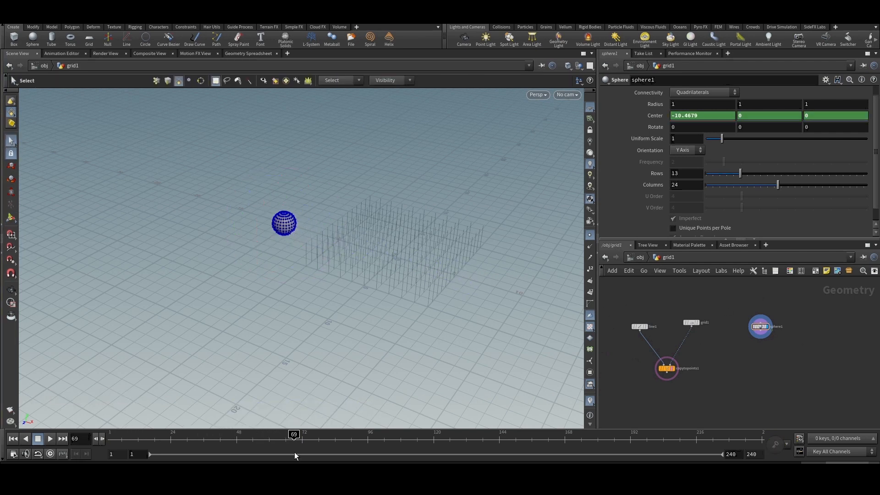
scroll(729, 337, up, 5)
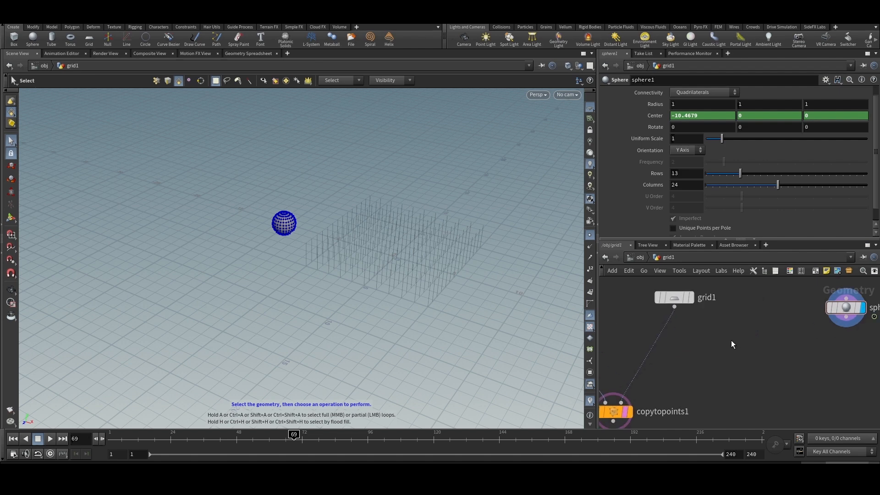
key(Tab)
click(692, 337)
key(h)
click(719, 311)
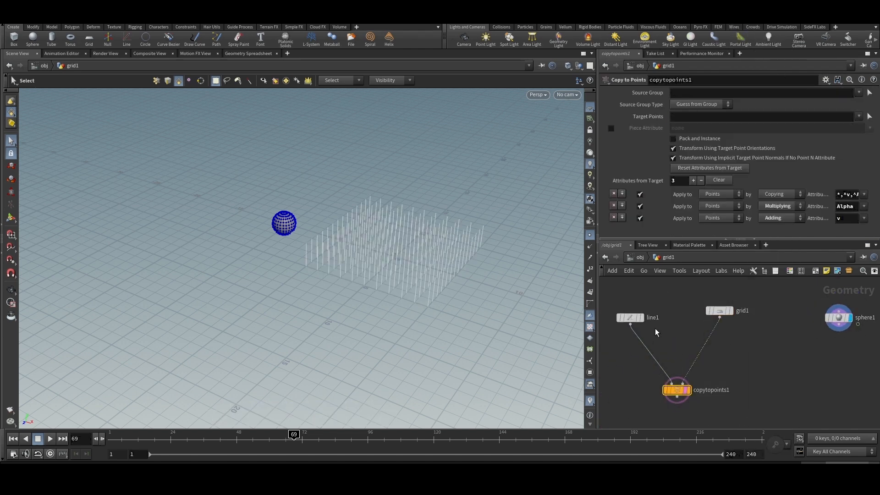
click(630, 317)
scroll(389, 257, up, 4)
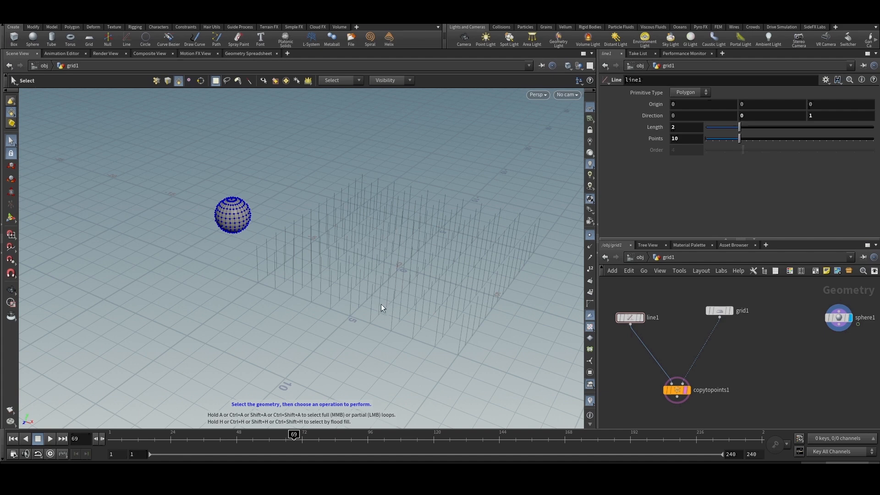
- Insert an Attribute Wrangle between grid1 and copytopoints1 with the expression i@id = i@ptnum;
key(Tab)
text(at wra)
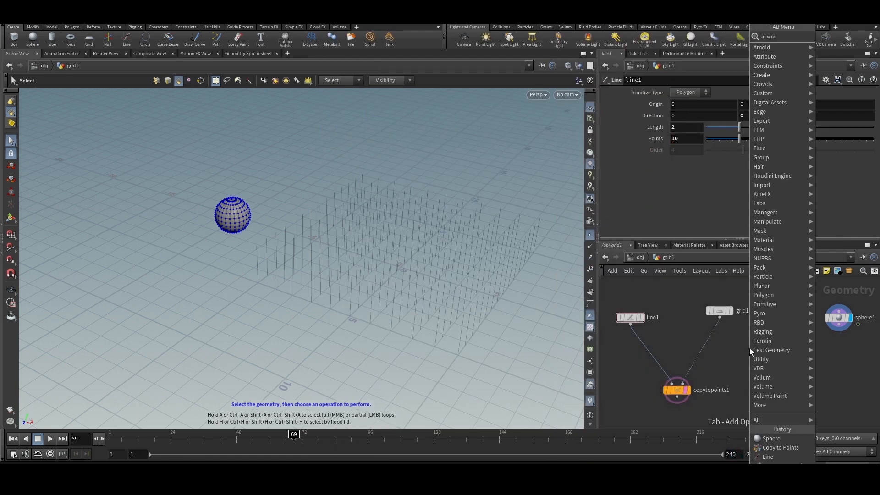
key(Return)
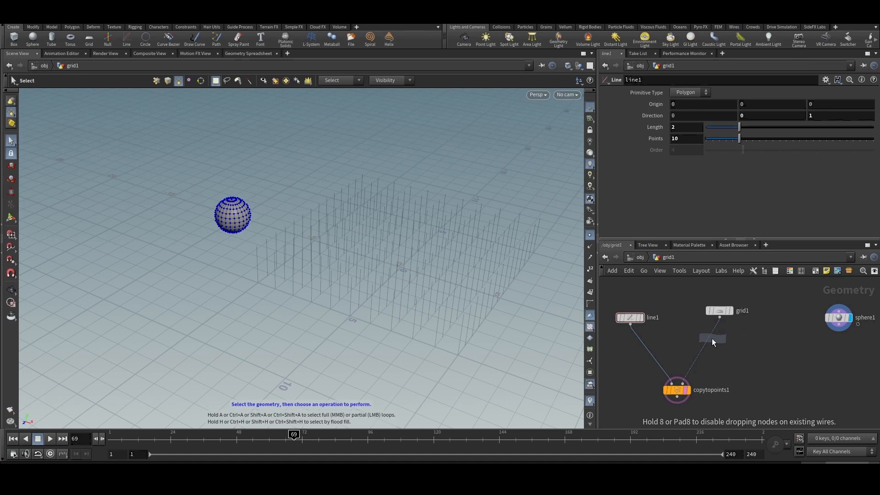
click(711, 342)
click(677, 167)
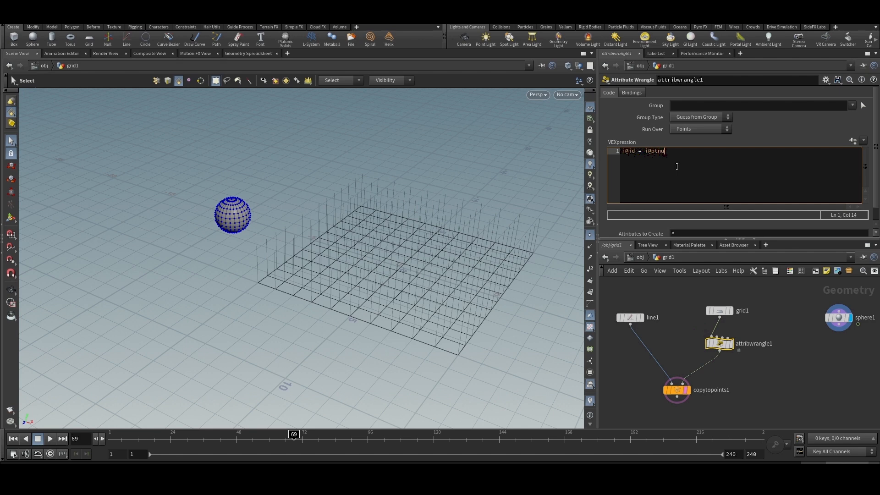
click(786, 375)
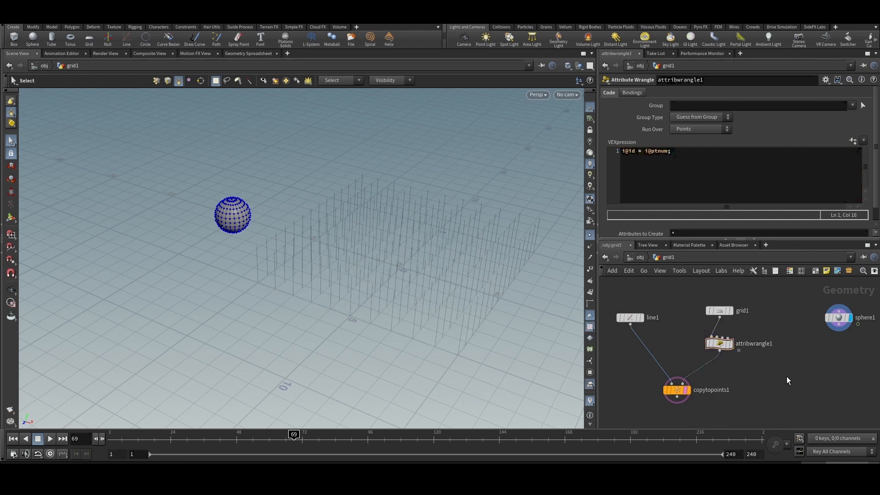
- Display the Copy to Points result and add a Group Create node below it
scroll(747, 321, down, 3)
scroll(706, 361, up, 4)
click(719, 362)
key(Tab)
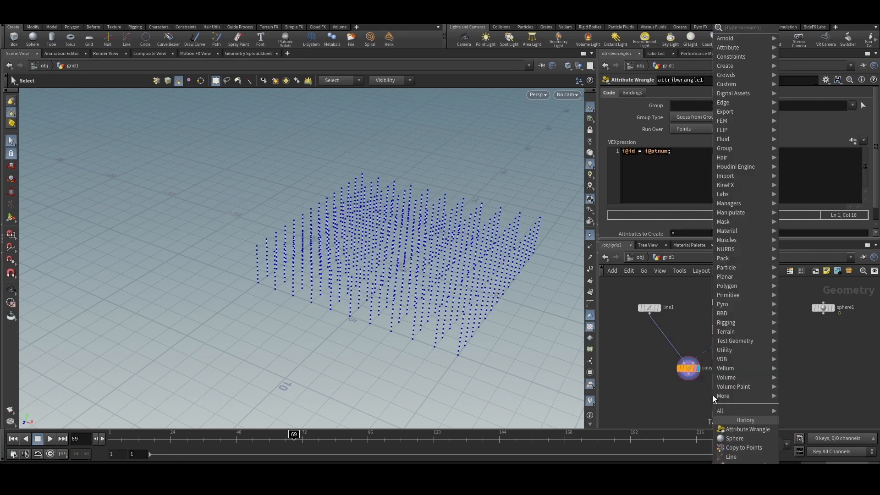
text(group)
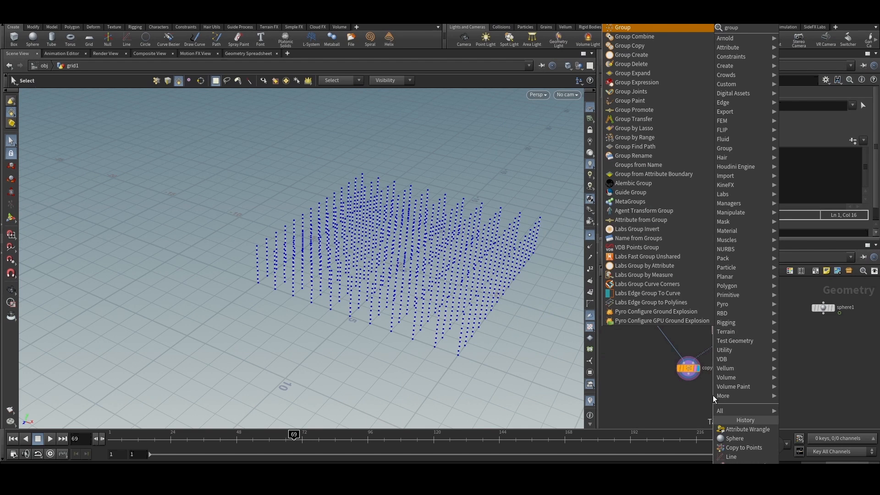
key(Return)
scroll(705, 290, down, 1)
scroll(702, 362, up, 1)
click(696, 395)
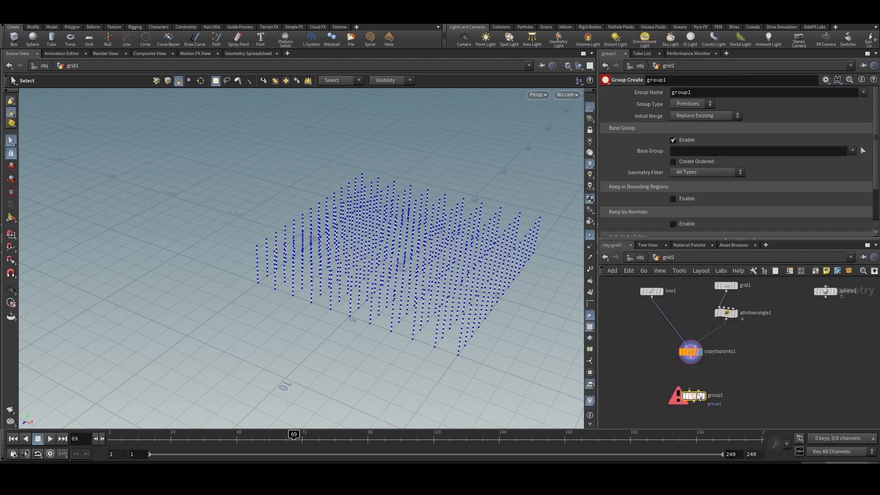
- Connect copytopoints1 to the Group node's first input and sphere1 to its second input
drag(689, 390, 694, 360)
drag(700, 392, 833, 297)
click(837, 302)
scroll(780, 319, down, 3)
scroll(741, 362, up, 3)
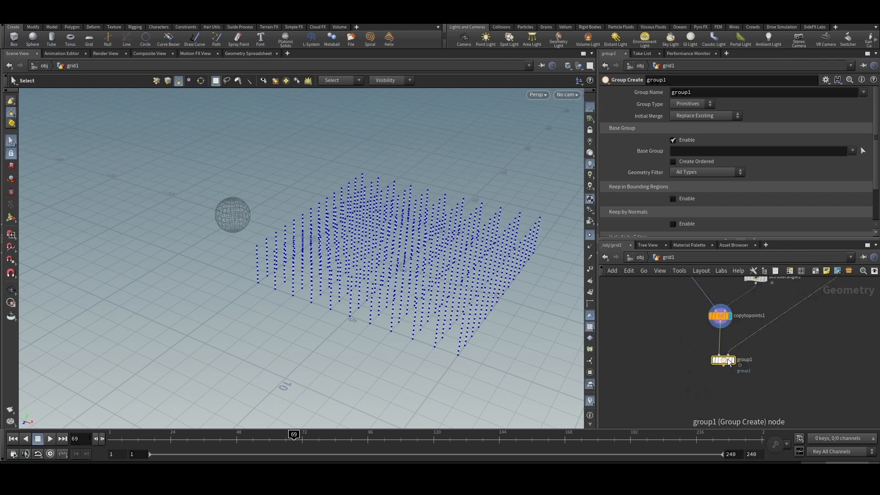
- Display the Group node, set its group type to Points and name the group inside
click(732, 361)
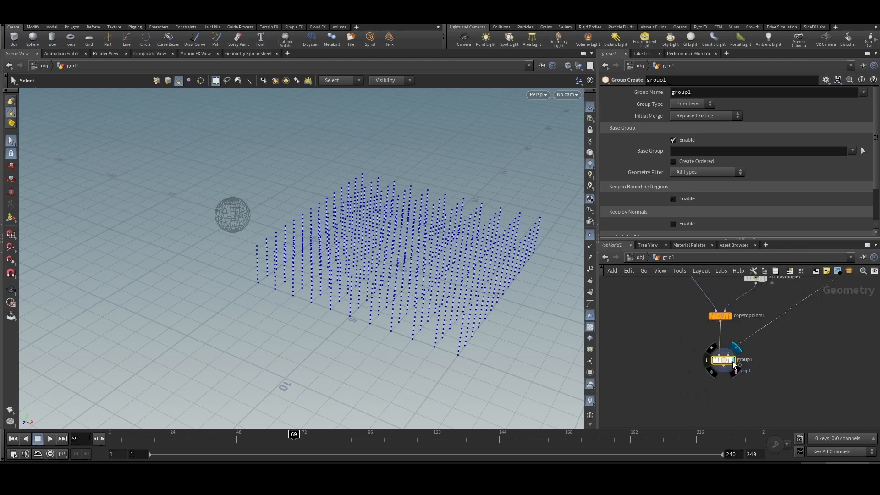
click(683, 103)
click(691, 121)
double_click(708, 96)
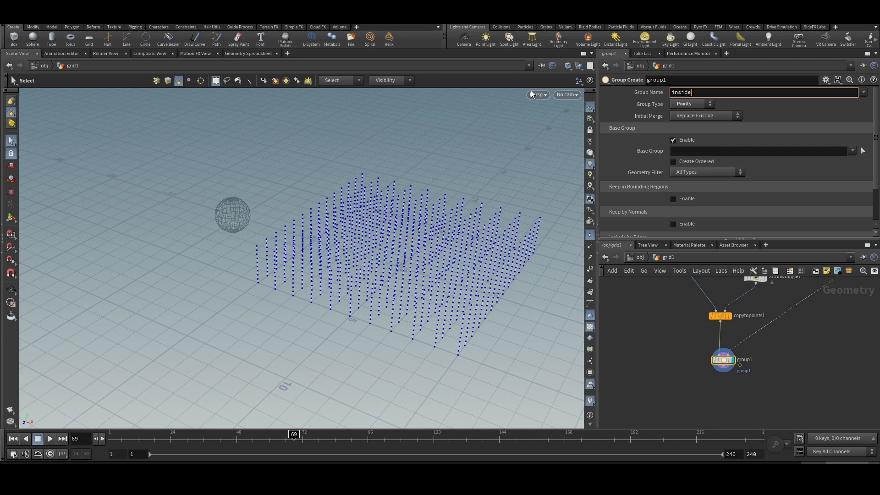
text(inside)
key(Return)
- Disable the base group and enable Keep in Bounding Regions with the Bounding Object (points or vertices only) type
scroll(719, 313, down, 1)
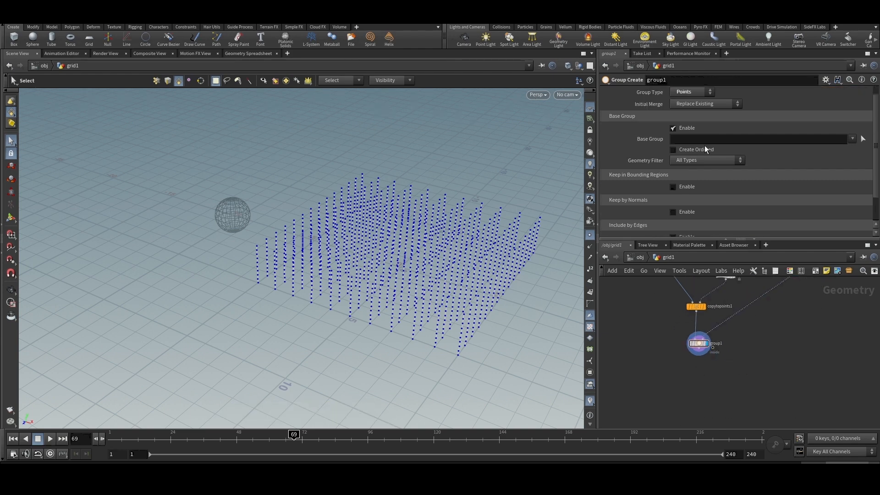
click(700, 160)
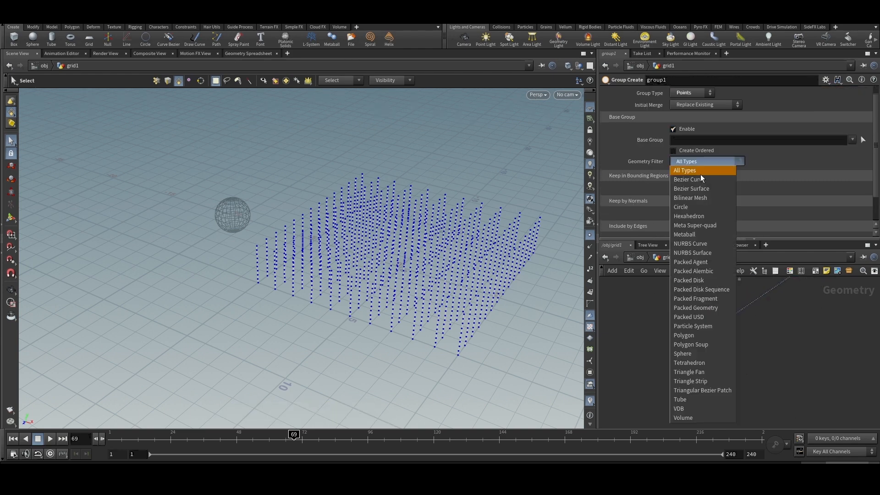
click(708, 107)
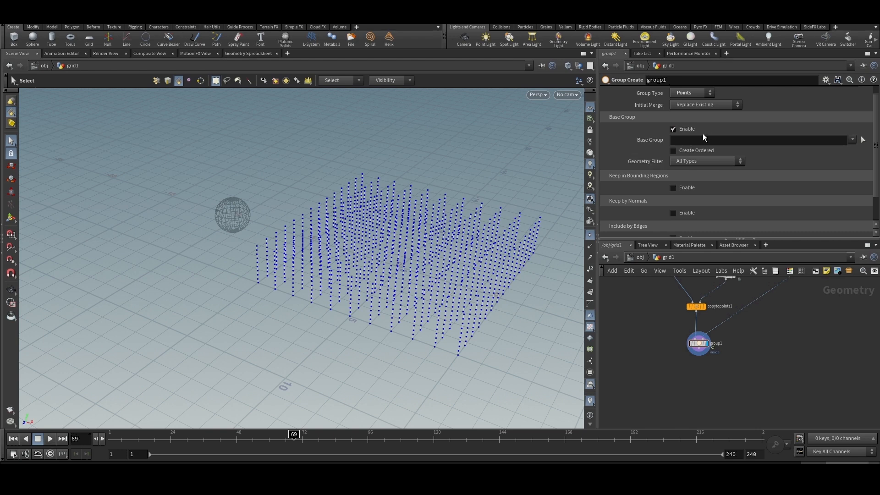
click(684, 129)
click(683, 155)
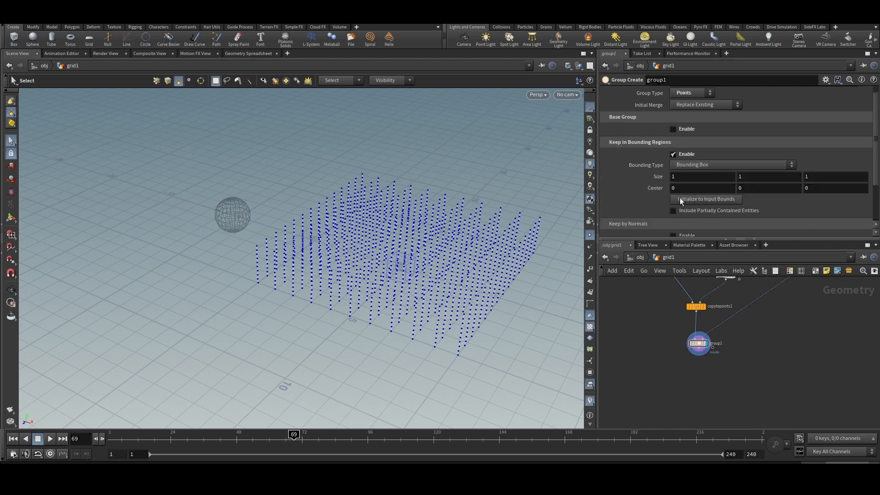
click(703, 165)
click(702, 194)
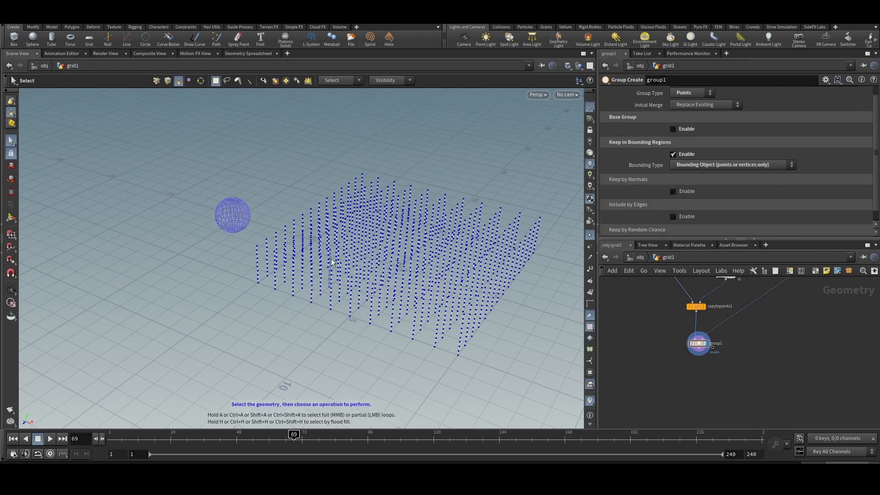
- Scrub to frame 29 and view the sphere up close among the lines
scroll(737, 358, down, 1)
click(255, 434)
drag(255, 437, 184, 435)
scroll(404, 265, up, 3)
alt+drag(405, 265, 434, 260)
- Try Bounding Volume (points or vertices only) as the bounding type, and return to Bounding Object
click(712, 165)
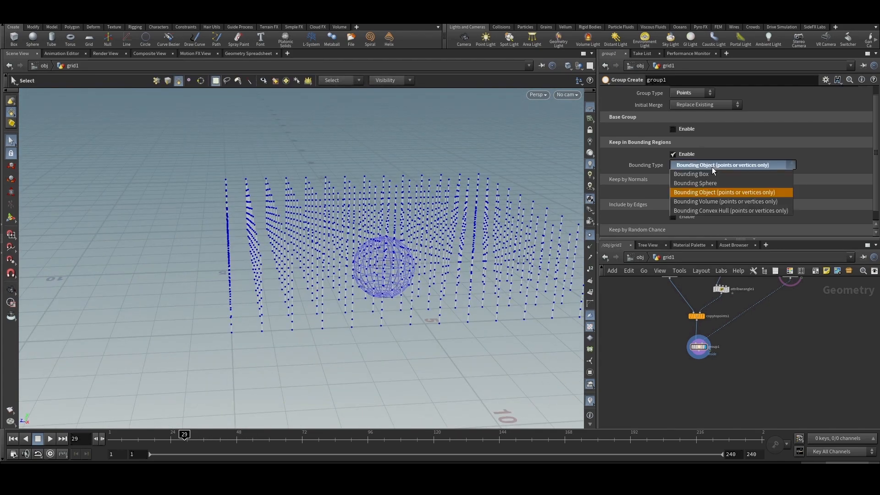
click(721, 202)
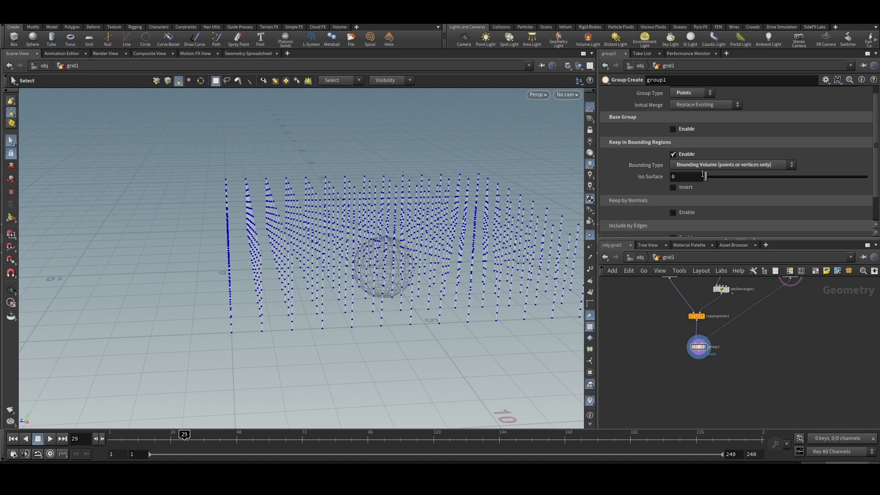
click(703, 165)
click(704, 194)
- Show the current operation in the viewport and scrub to frame 58 and back to 30, checking which points are grouped
click(11, 219)
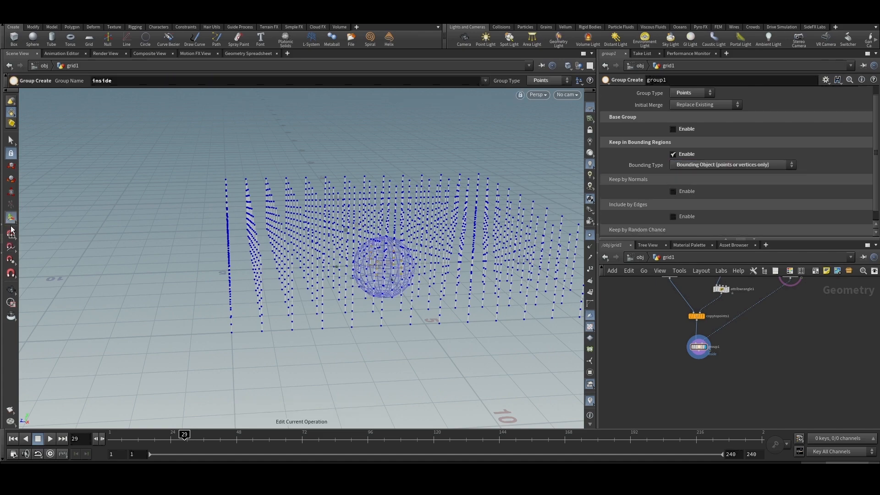
alt+drag(365, 250, 427, 250)
drag(182, 440, 264, 433)
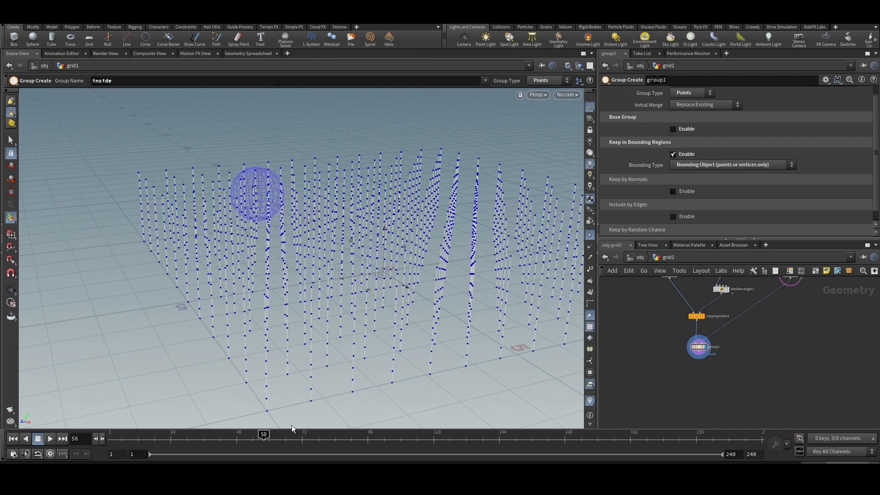
drag(264, 435, 185, 440)
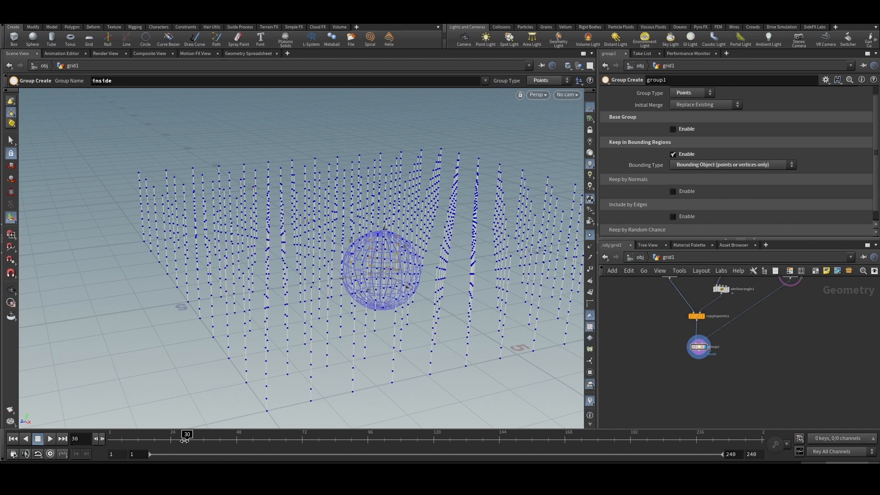
- Add an Attribute Wrangle connected below group1 and display it
scroll(706, 319, down, 2)
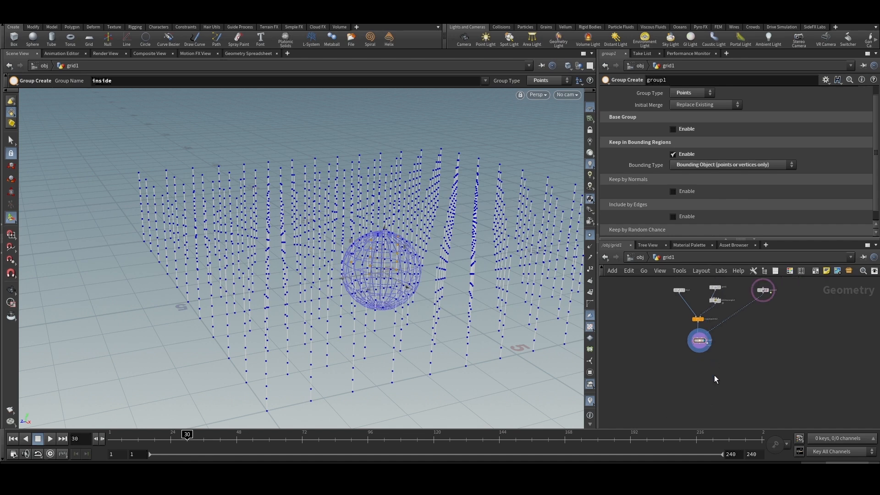
scroll(714, 375, up, 1)
key(Tab)
text(at w)
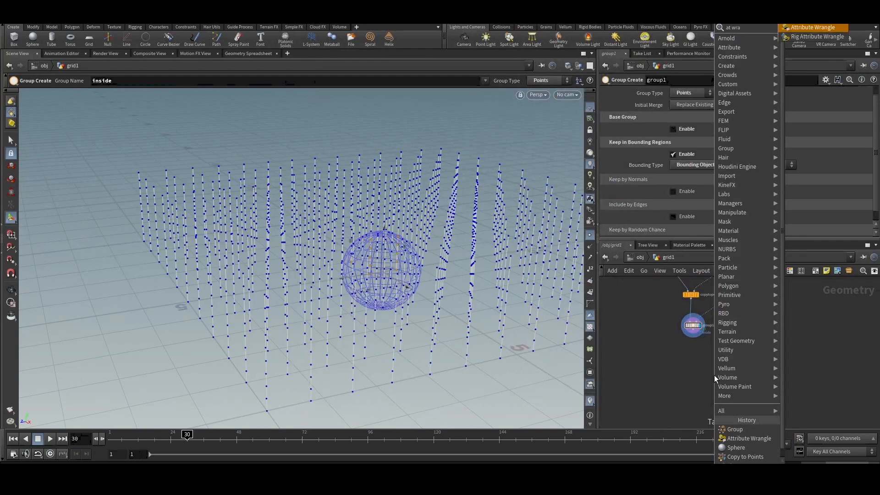
key(Return)
click(692, 340)
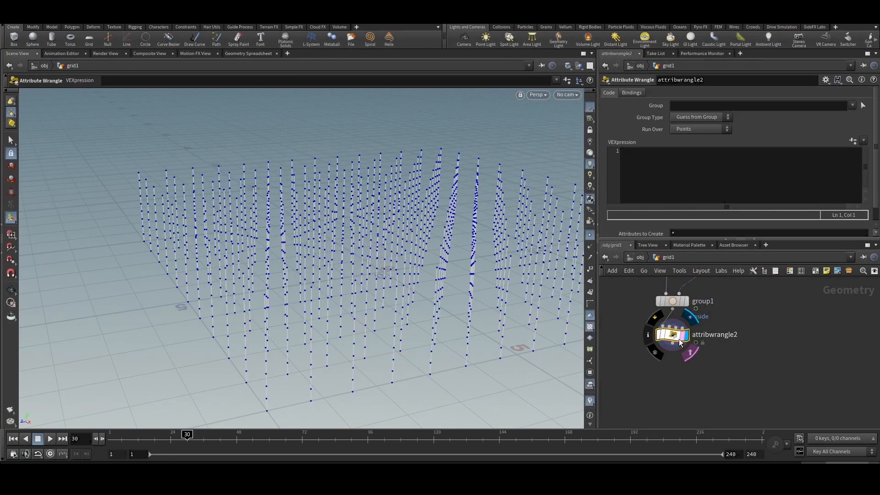
- Restrict the new wrangle to the inside group and enter the expression i@inside = 1;
click(852, 106)
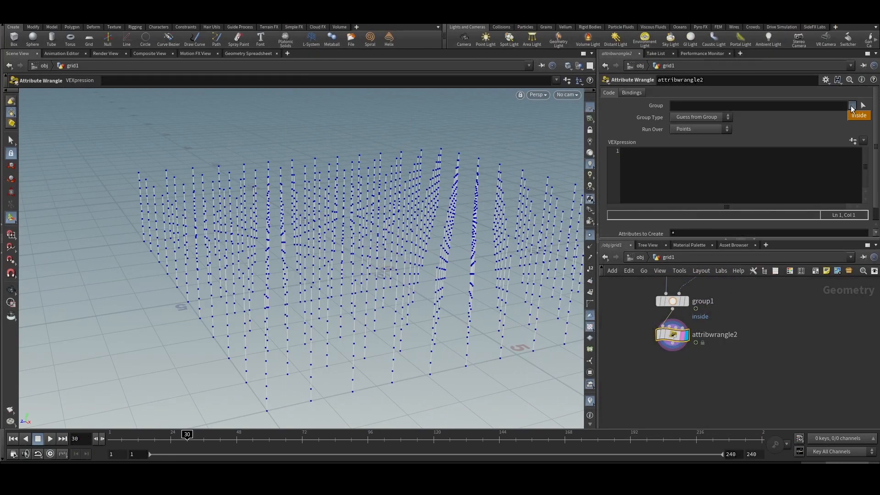
click(857, 117)
click(673, 180)
text(i@)
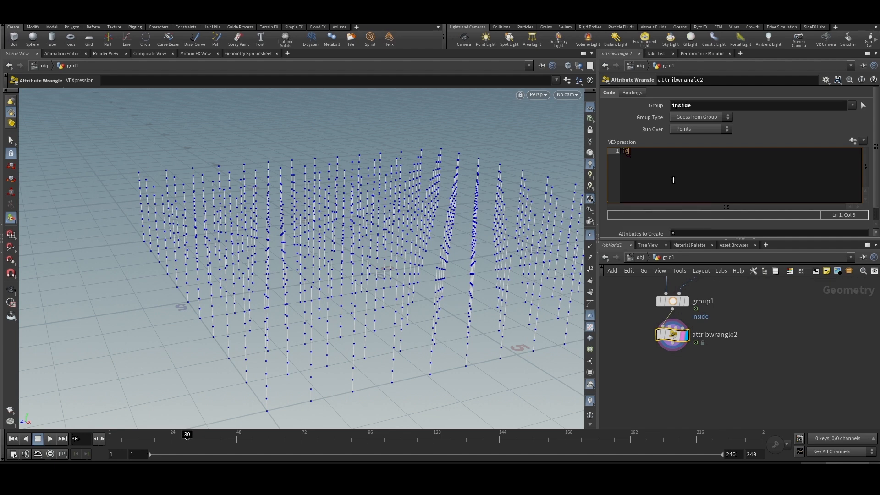
text(inside = 1;)
key(Return)
key(BackSpace)
- Scrub the timeline and inspect group1 to check the point grouping at different frames
scroll(772, 322, down, 2)
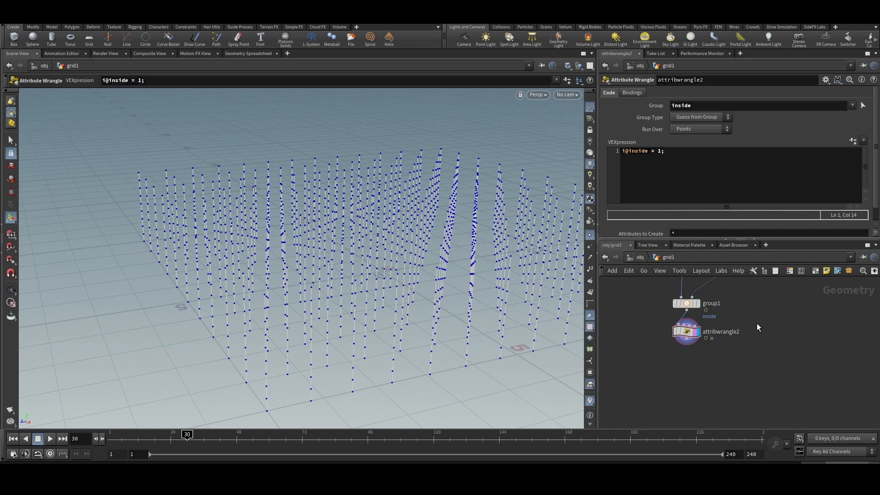
drag(187, 435, 105, 435)
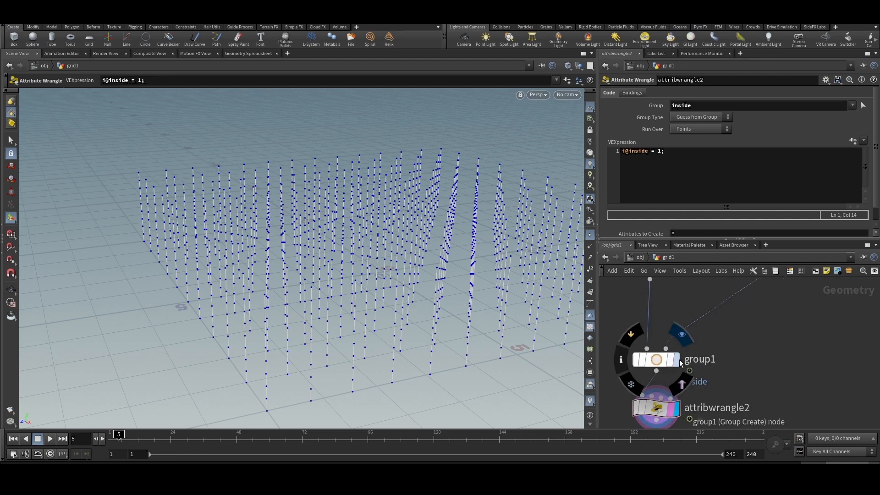
click(675, 362)
click(675, 342)
- Add a Solver node connected below attribwrangle2 and display it
key(Tab)
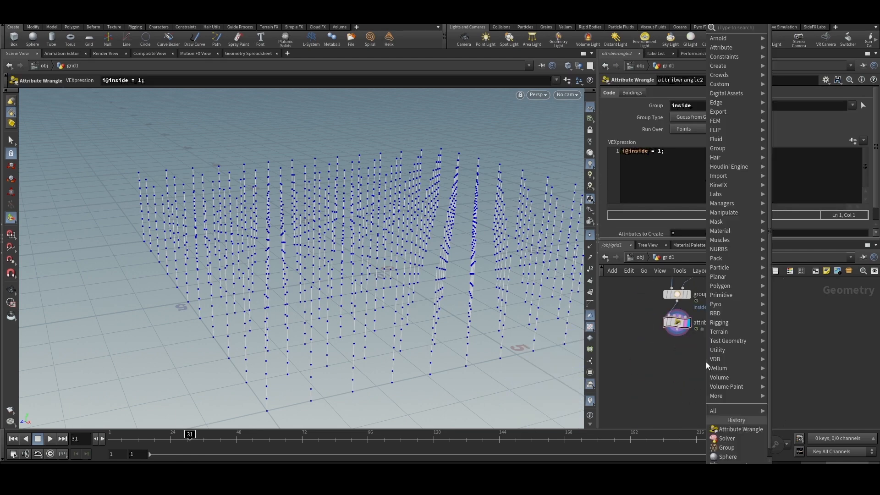
text(solve)
key(Return)
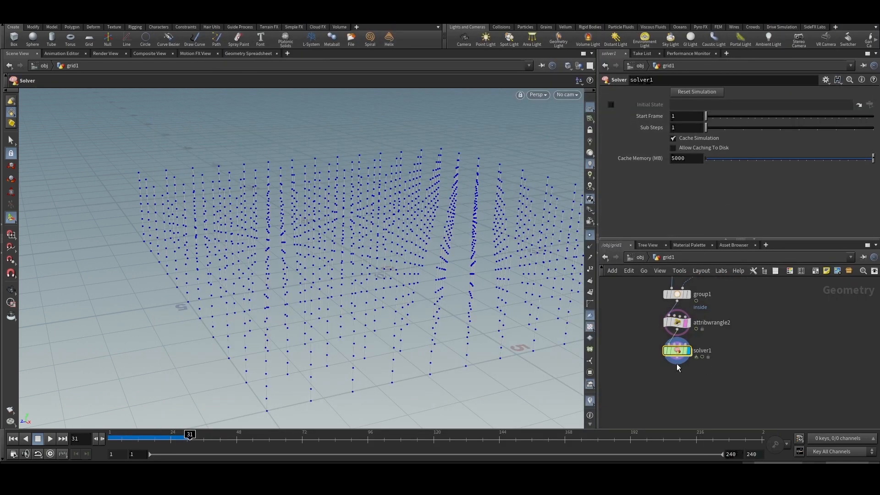
click(676, 364)
scroll(676, 364, up, 3)
scroll(686, 348, down, 3)
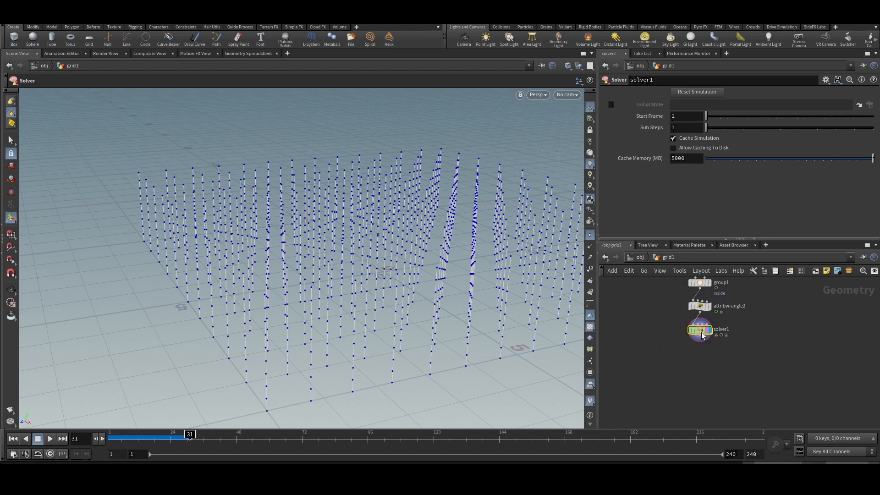
- Insert another Attribute Wrangle between attribwrangle2 and solver1
key(Tab)
text(atw)
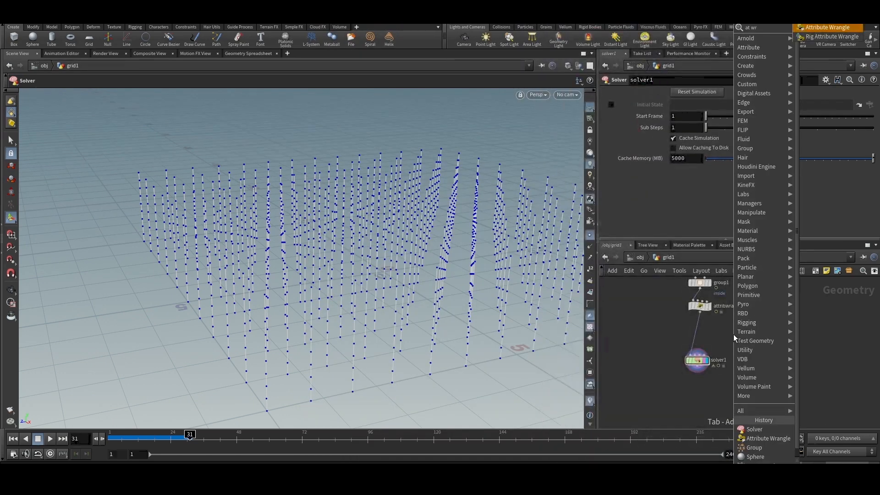
key(Return)
click(697, 333)
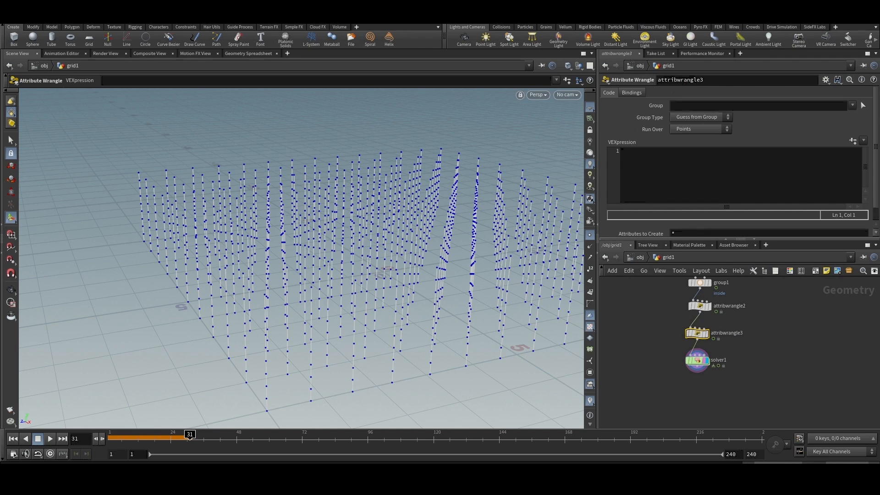
click(654, 175)
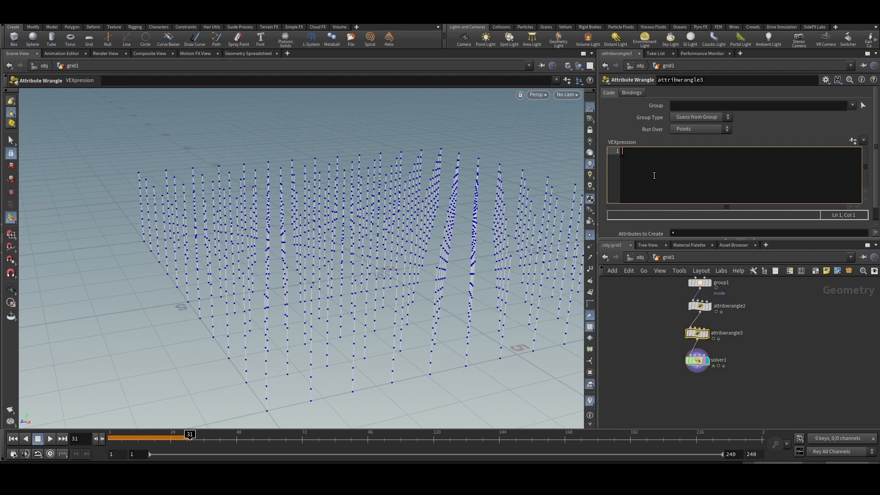
text(i[]@)
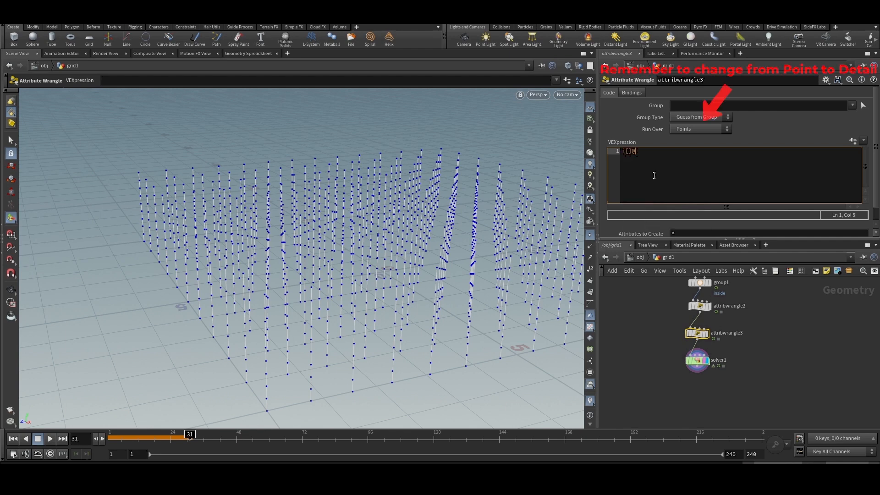
text(insidepts;)
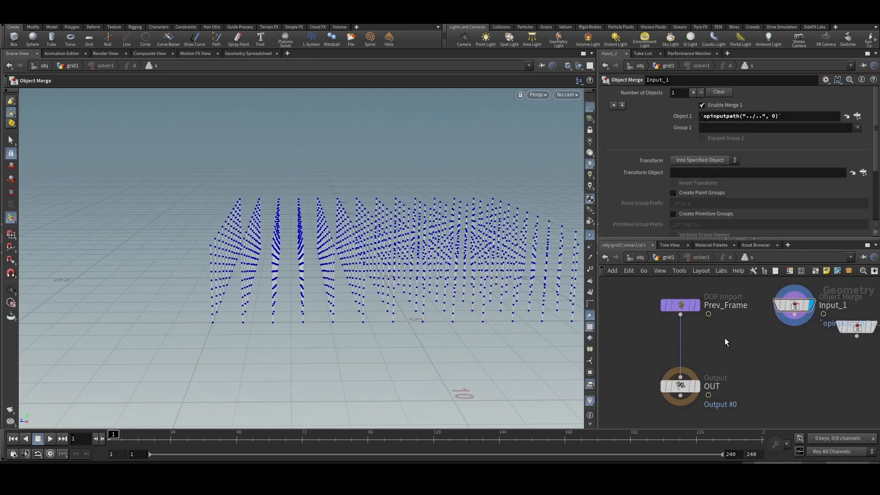
- Inspect the Prev_Frame and Input_1 nodes inside solver1 and how the solver is fed in the parent grid1 network
click(662, 305)
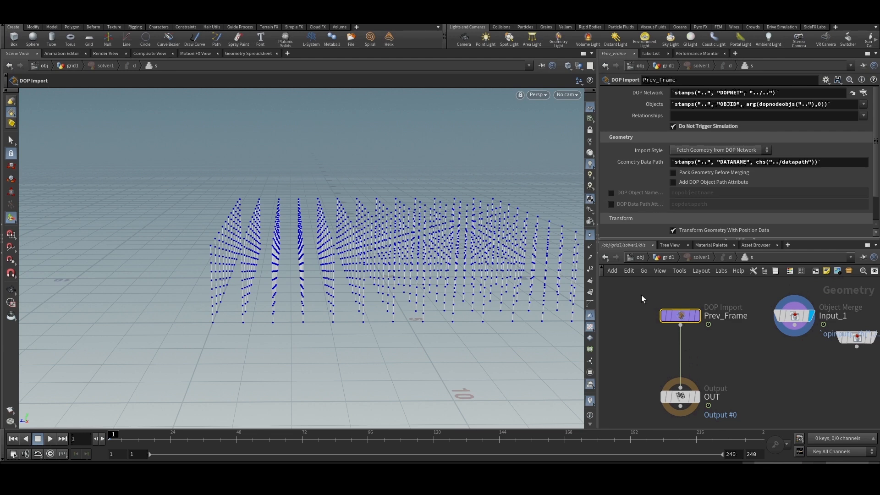
mouse_move(641, 298)
mouse_down()
mouse_move(758, 338)
mouse_move(630, 295)
mouse_up()
scroll(718, 322, down, 2)
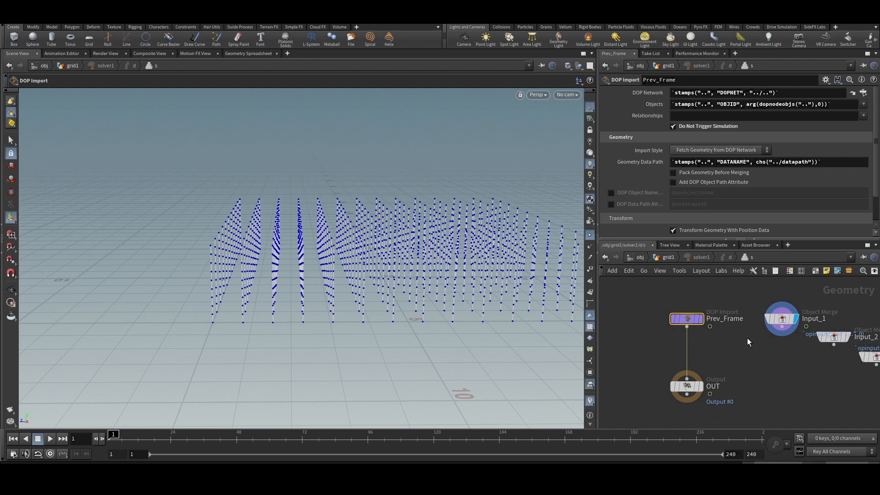
middle_drag(759, 336, 724, 334)
click(746, 316)
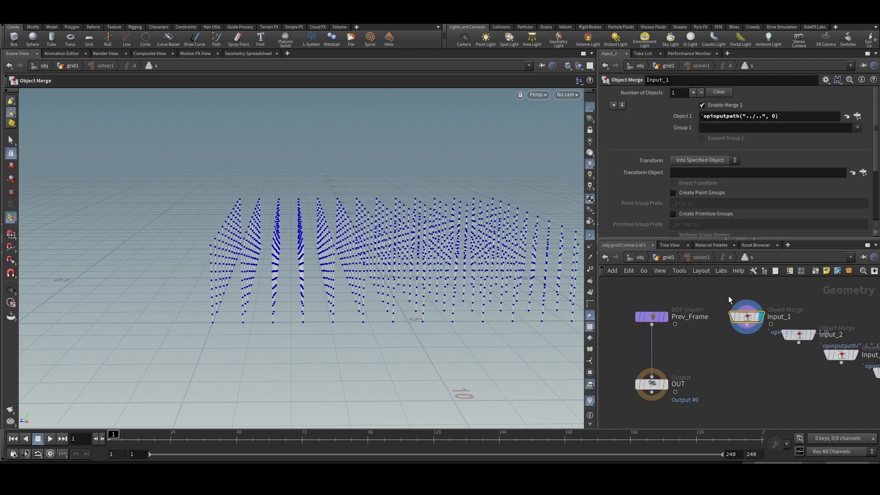
click(669, 261)
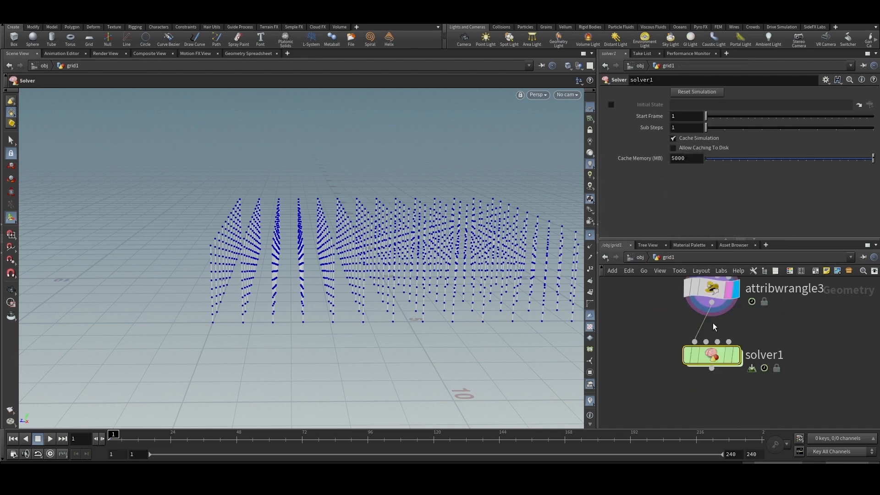
double_click(713, 356)
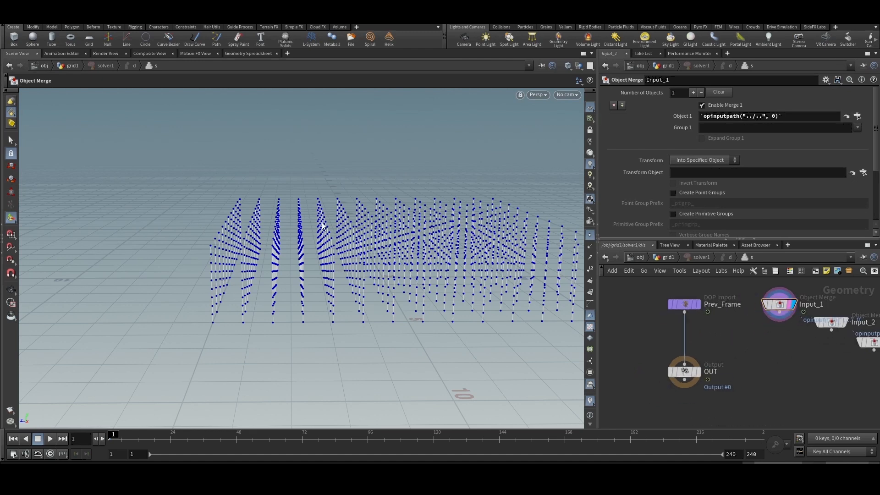
- Insert an Attribute Wrangle between Prev_Frame and OUT inside the solver
key(Tab)
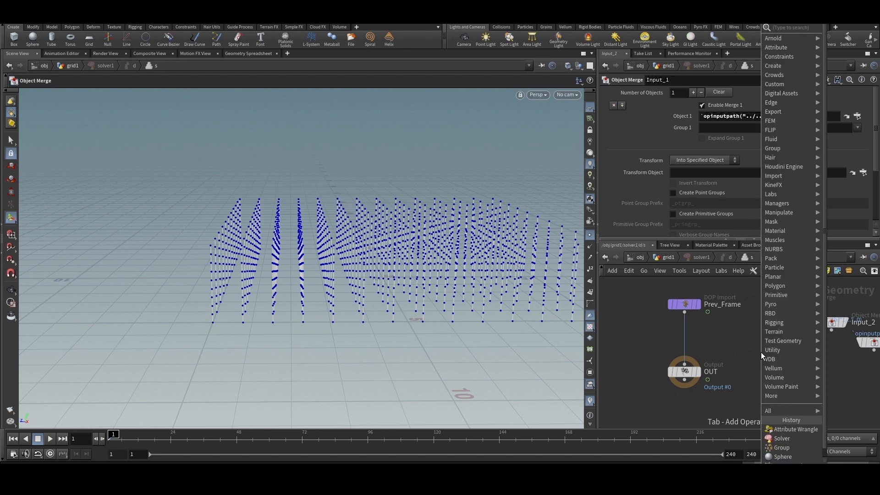
text(atw)
key(Return)
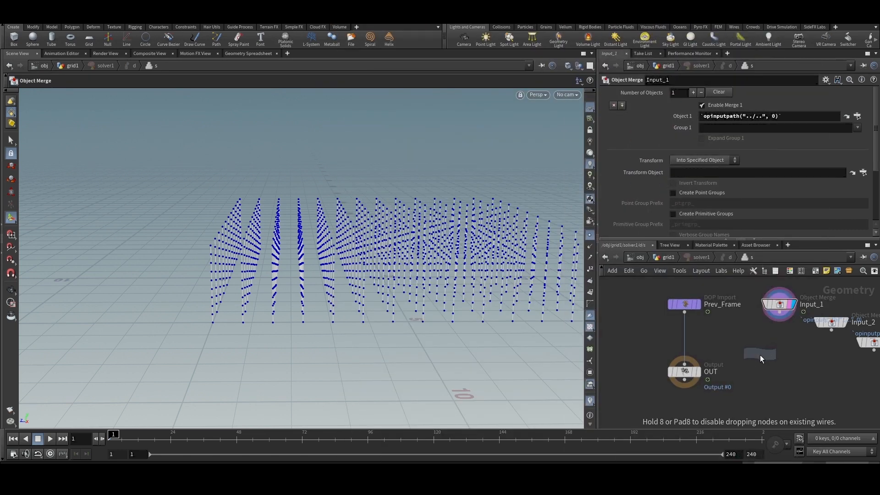
click(687, 344)
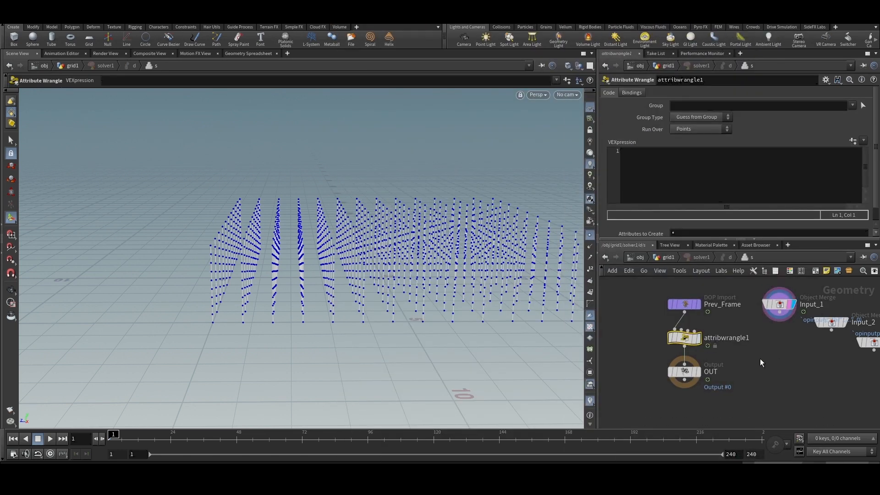
drag(621, 321, 771, 359)
- Write a braced loop over all points in the new wrangle's VEXpression: for(int i = 0; i < npoints(0); i++){ }
click(637, 162)
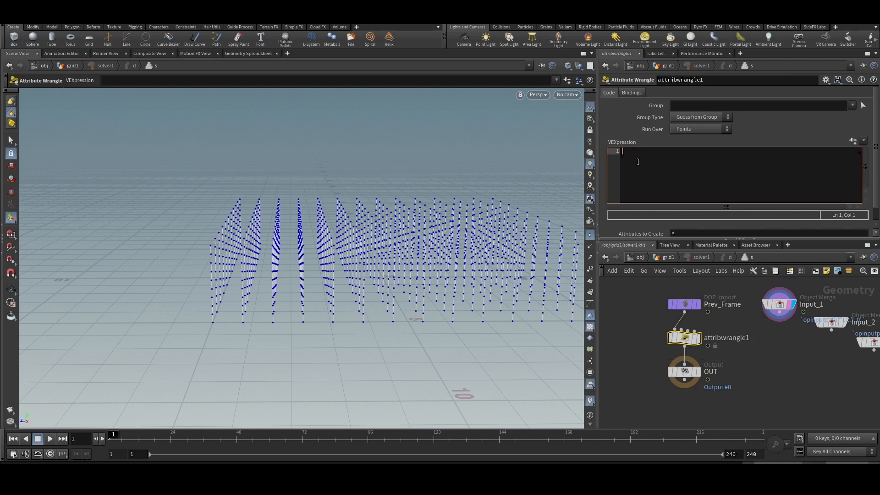
text(for(int i = 0; )
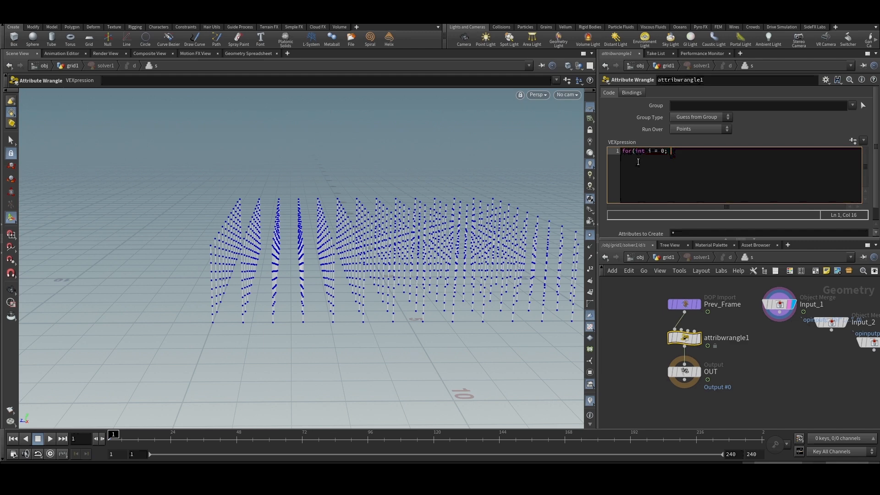
text(i < npoints(0); i+)
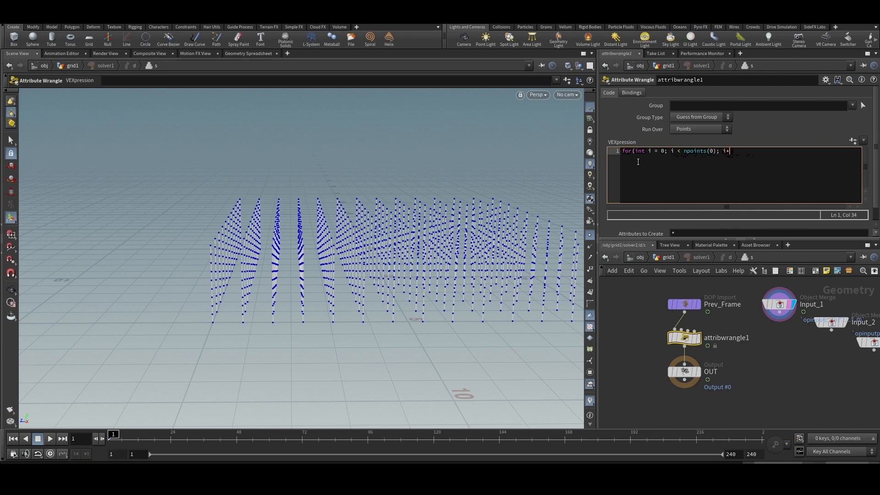
text(+){)
key(Return)
key(Return)
text(})
- Begin an if statement inside the loop, and wire Input_1 into attribwrangle1's second input with the wrangle displayed
click(631, 160)
text(if()
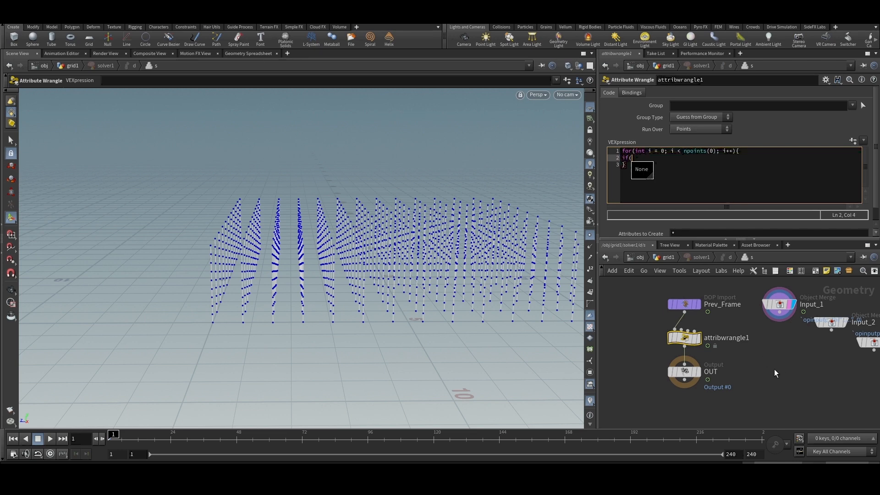
mouse_move(674, 313)
click(682, 330)
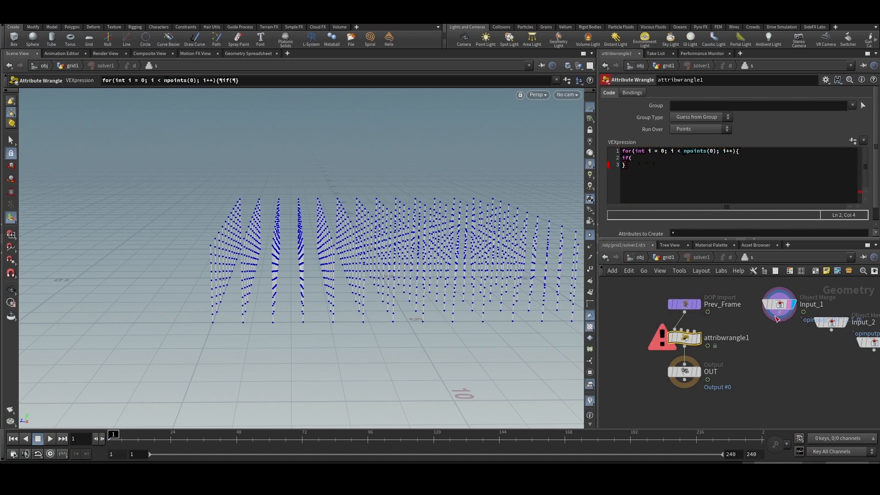
click(682, 331)
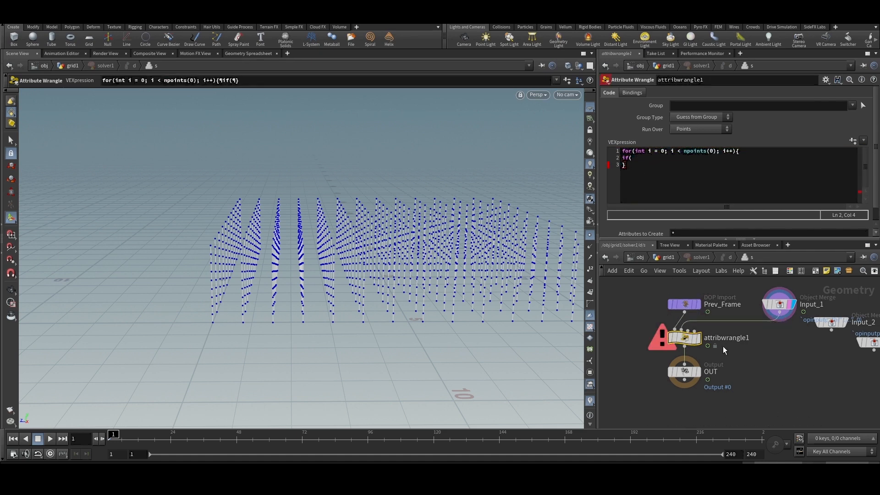
- Complete the if condition as point(1, "inside", i) == 1 and give it a braced body
click(637, 159)
text(poi)
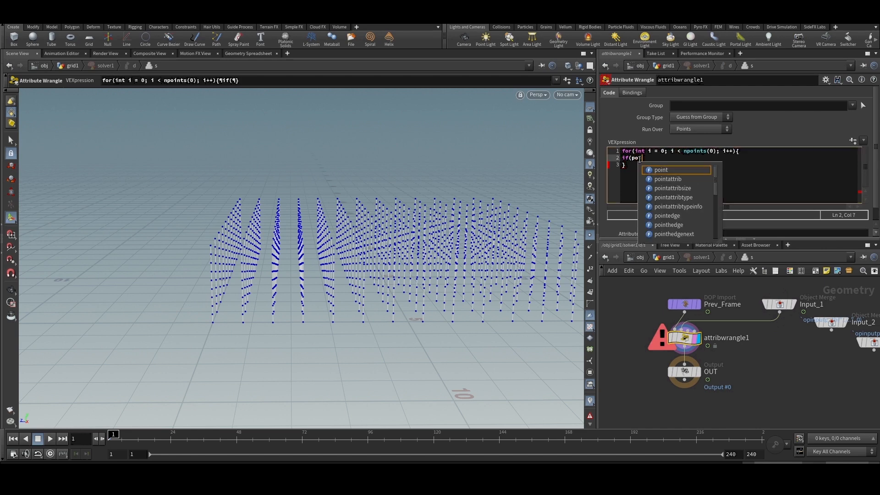
text(nt(1, ")
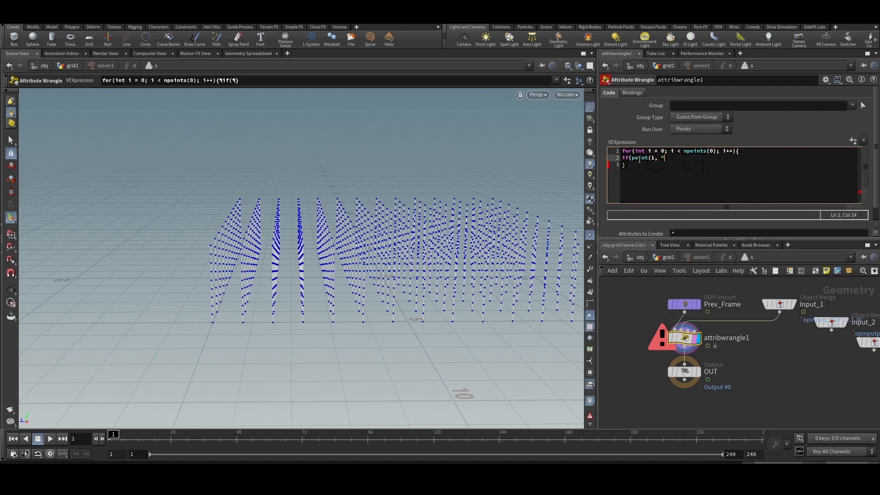
text(inside")
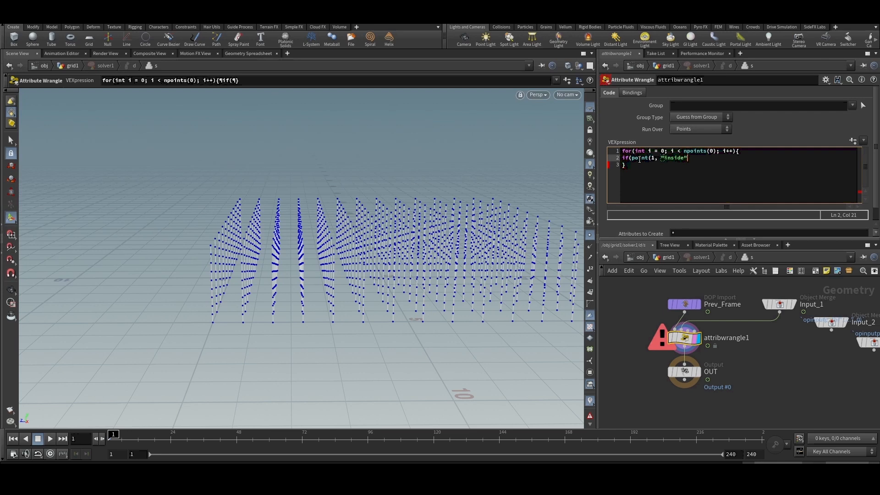
text(, i) == 1){{)
key(Return)
key(Return)
text(})
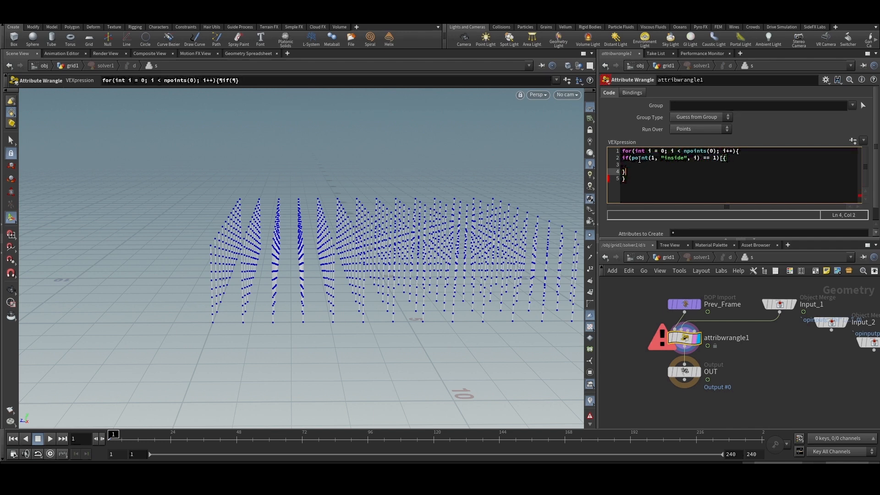
- Declare int currentid inside the if body, reading the "id" attribute of point i from the second input
click(646, 166)
text(int current)
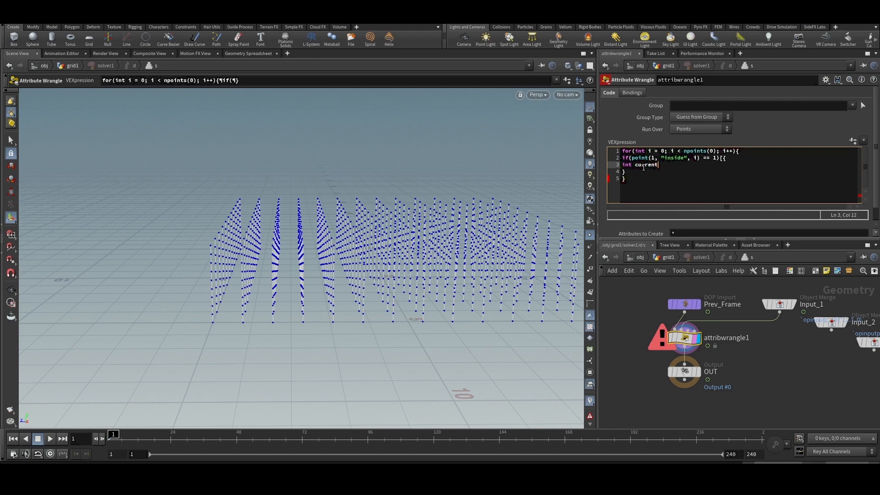
text(id = point)
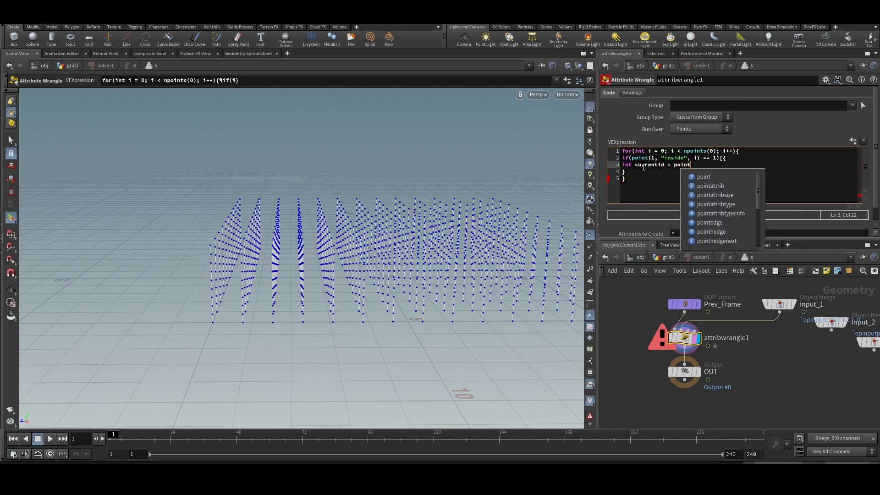
text(91, "id)
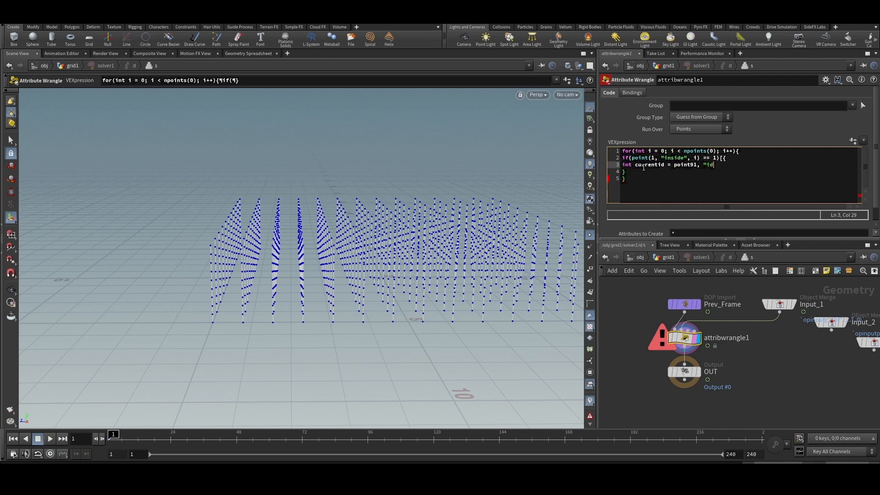
text(", i);)
- Fix the code's syntax: remove the stray bracket after the if condition and correct point91 to point(1
click(721, 157)
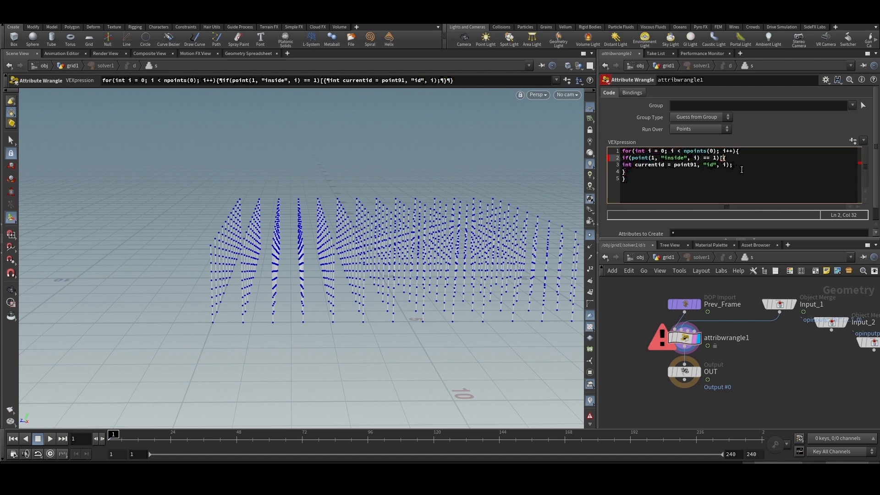
key(Delete)
text({)
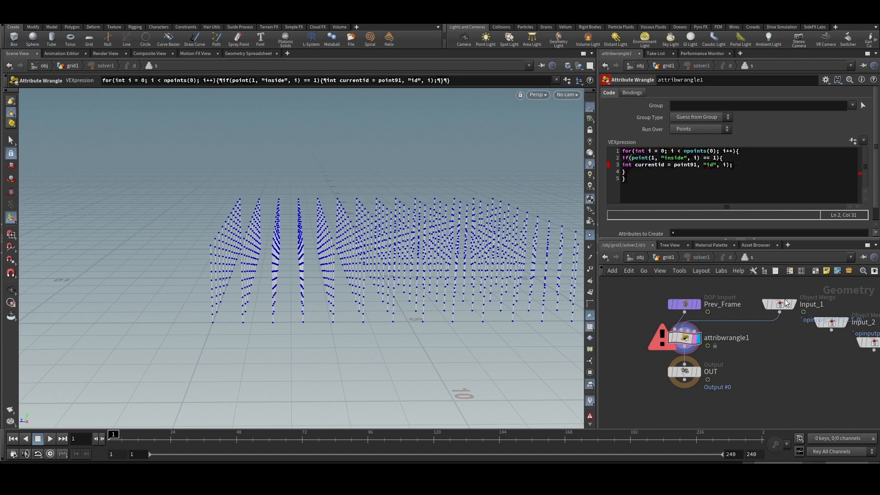
click(693, 164)
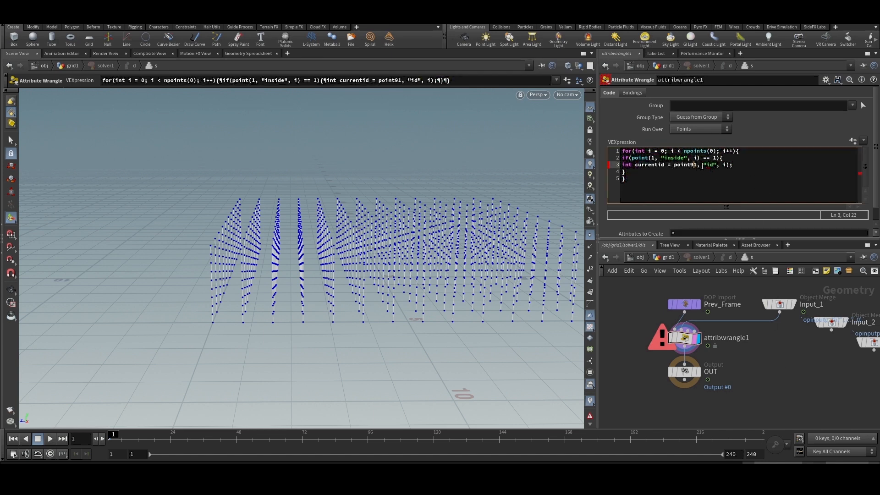
key(BackSpace)
text(()
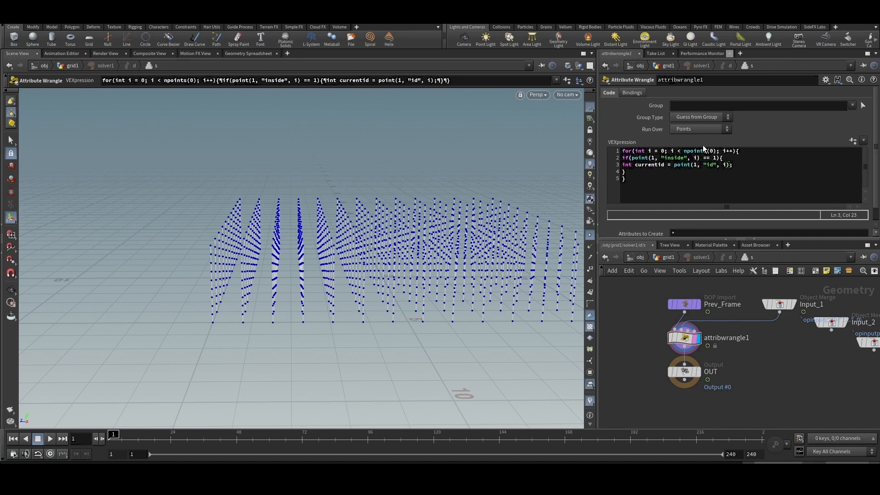
drag(737, 166, 614, 165)
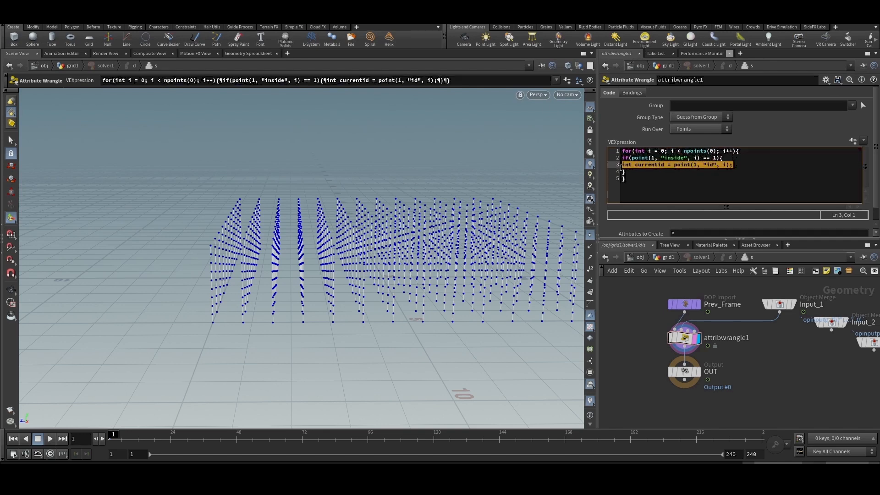
click(665, 165)
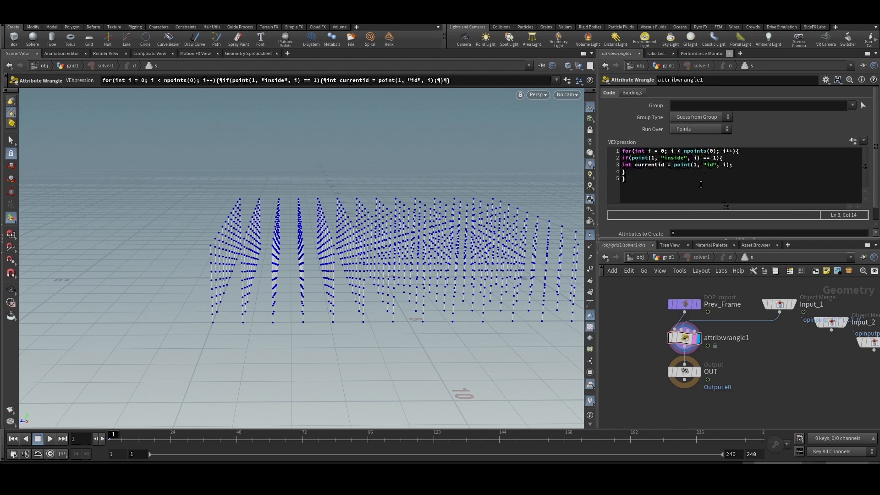
drag(734, 164, 622, 164)
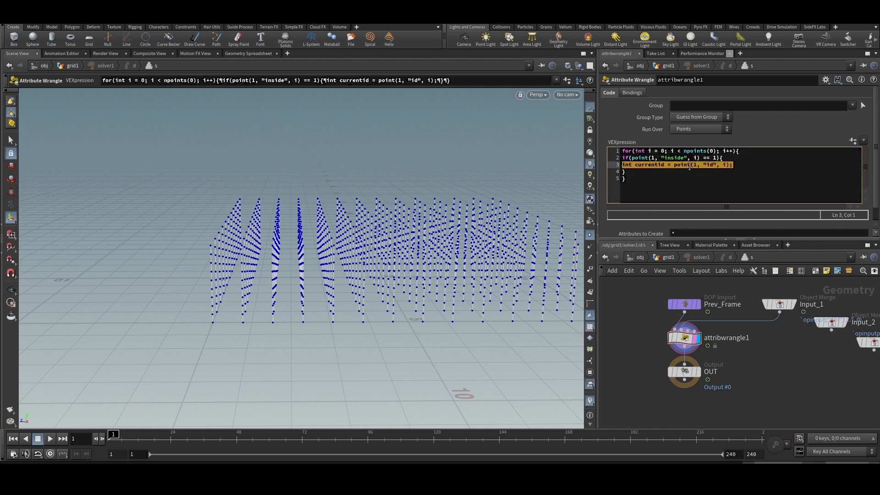
- Add blank lines below the currentid declaration and start a nested for loop with int j = 0;
click(745, 166)
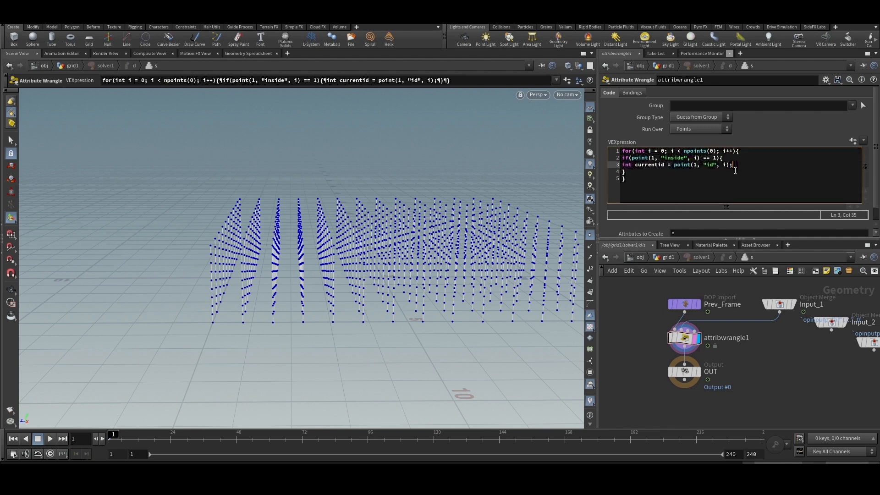
key(Return)
key(Return)
key(Up)
key(Return)
text(f)
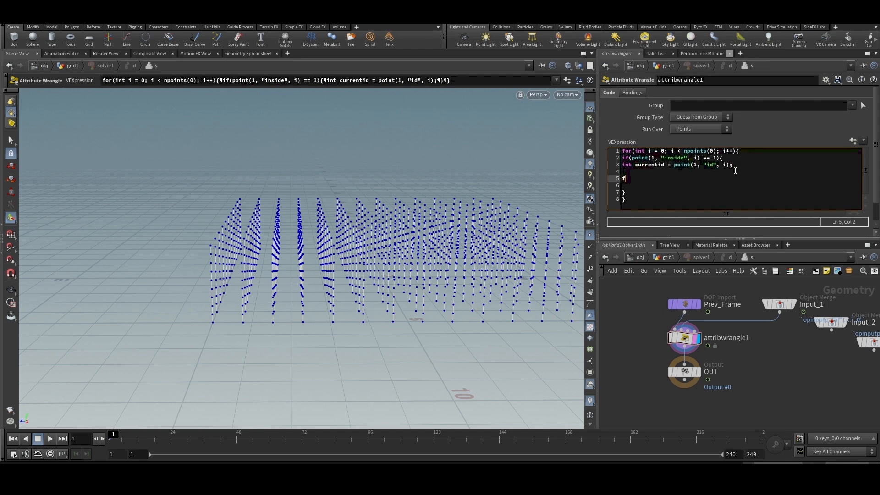
text(or(int )
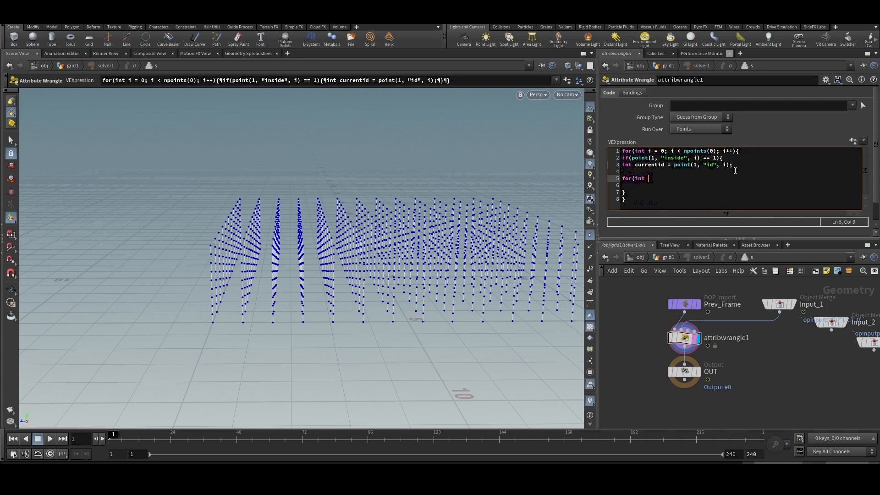
text(j =0;)
click(657, 178)
click(677, 180)
- Complete the nested loop header with j < npoints(0); j++ and give it a braced body
text(j < npoint)
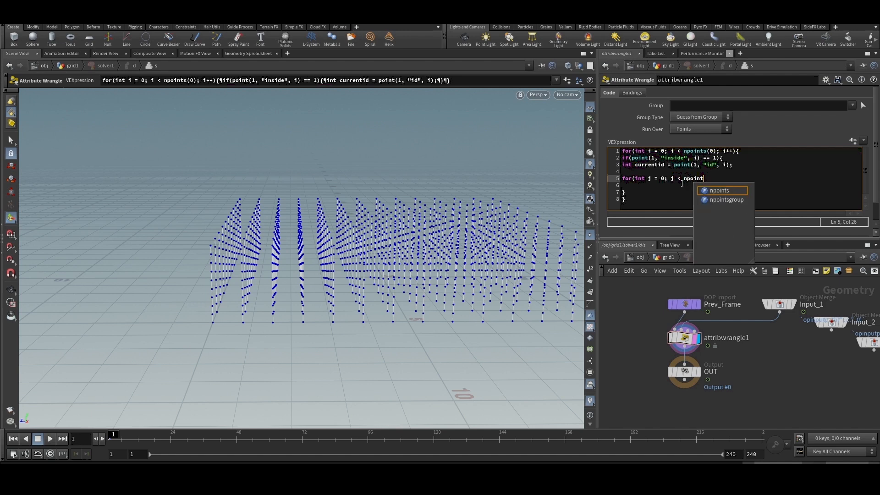
text(s(0); )
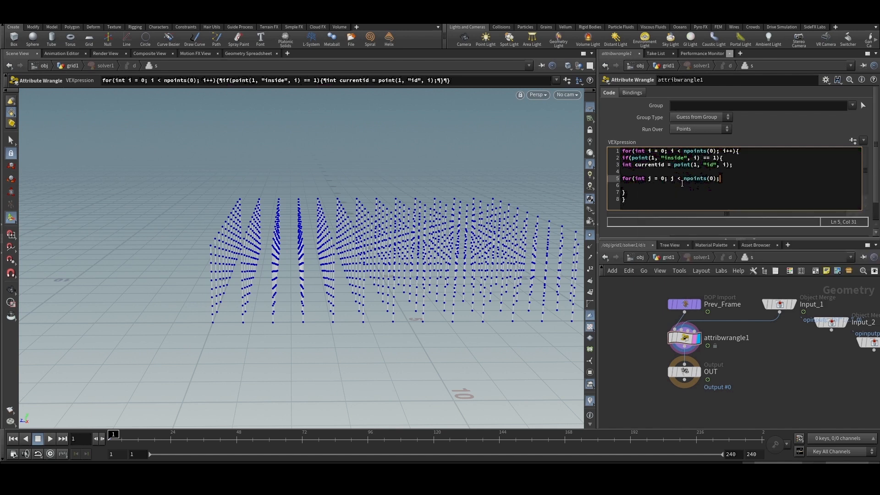
text(j++){)
key(Return)
key(Return)
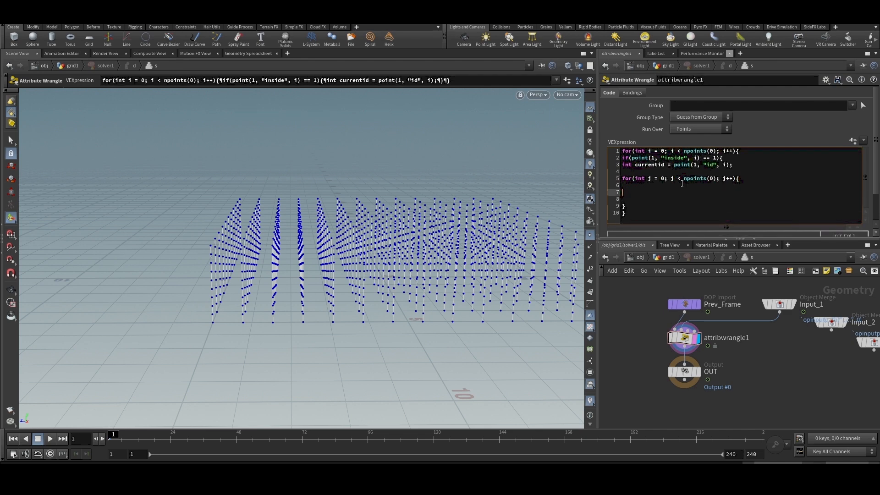
text(})
- Inside the nested loop, write the condition if(point(1, "id", j) == currentid and apply the code
key(Up)
text(if()
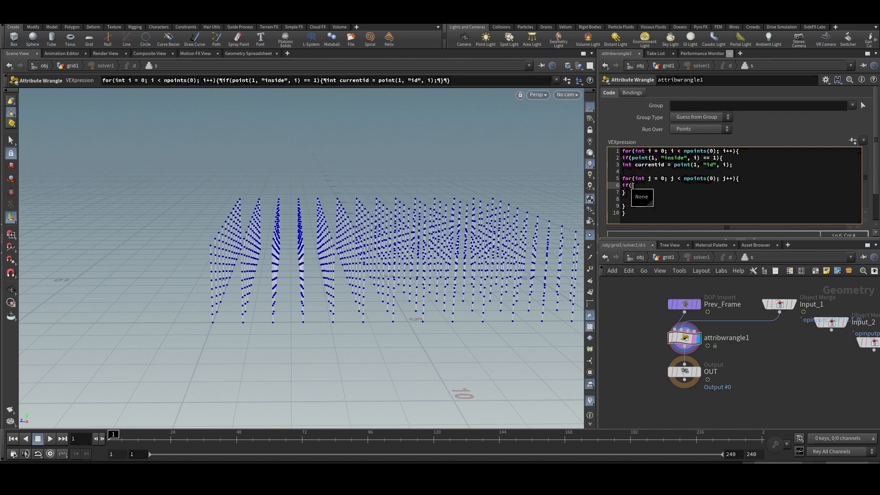
text(point)
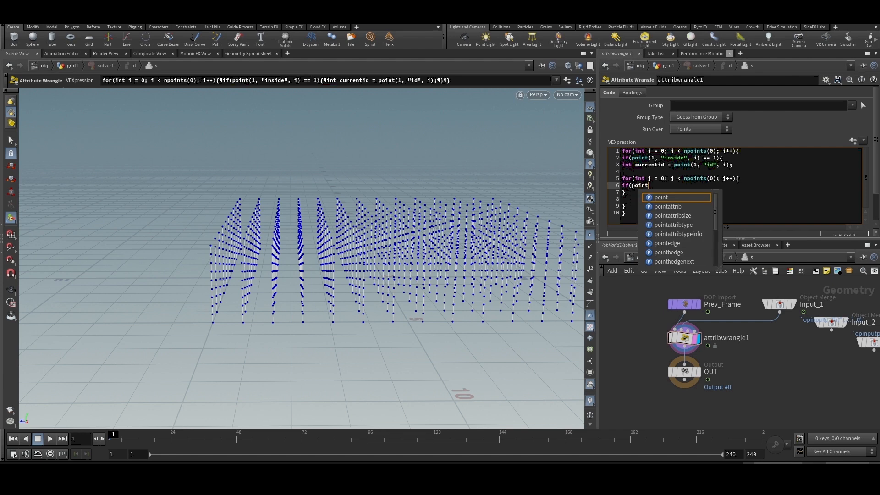
text((1, )
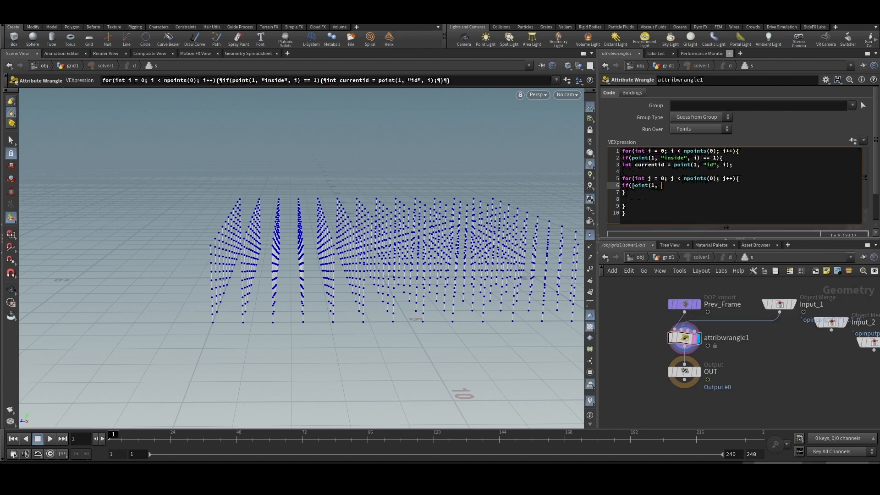
text("id", j)
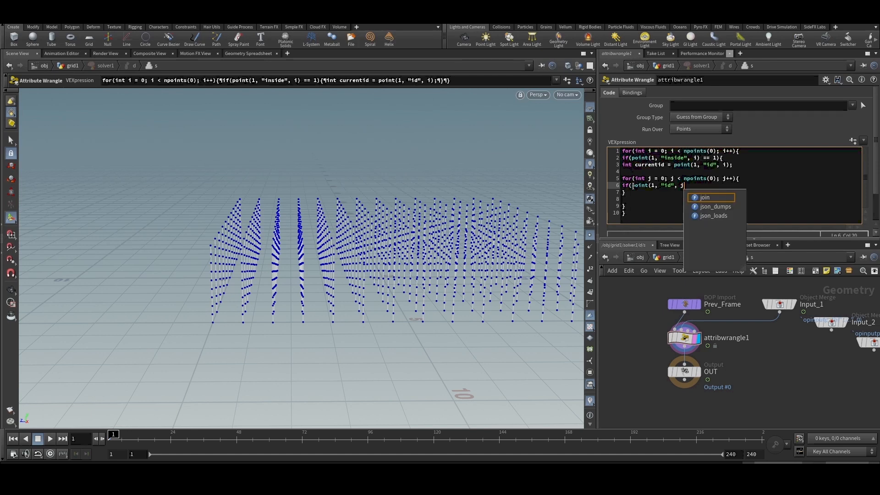
text() ==)
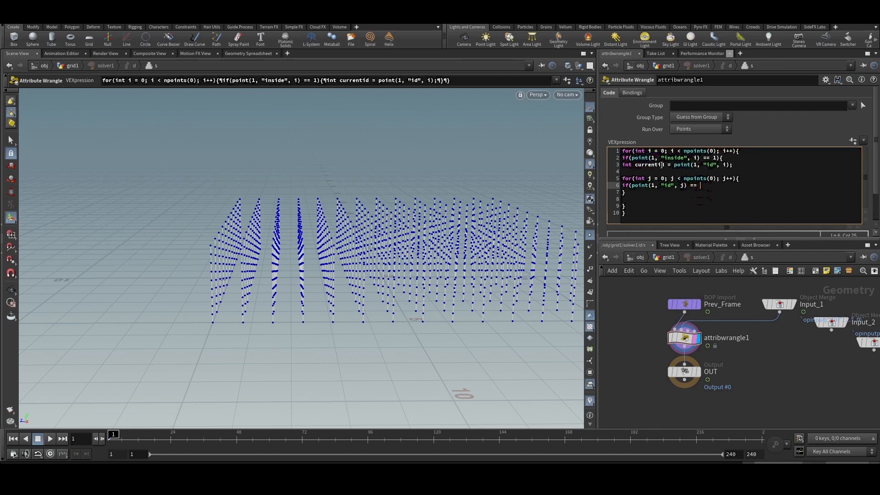
text( currentid;)
click(794, 382)
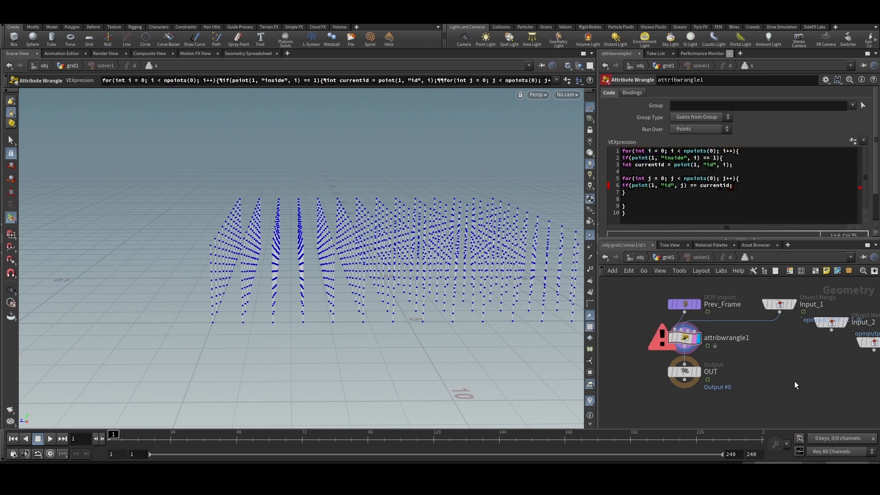
- Remove the trailing semicolon from the id condition, close its parenthesis and give it a braced body
double_click(731, 185)
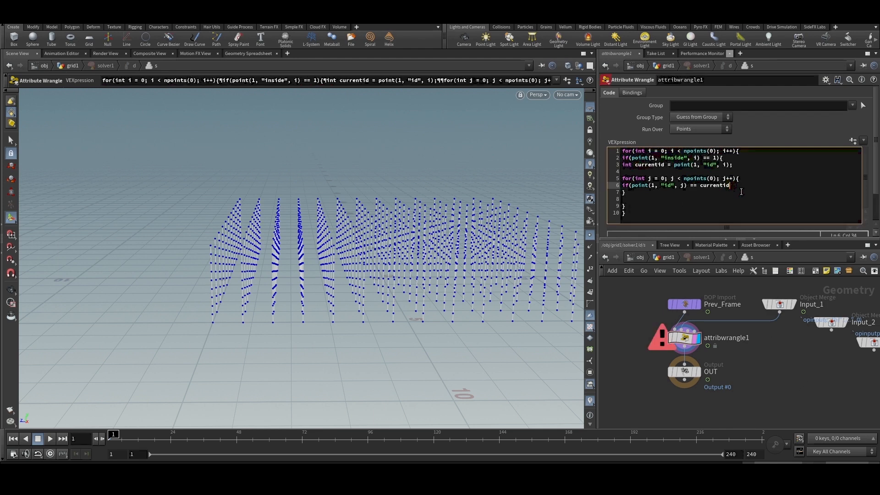
text({)
key(Return)
key(Return)
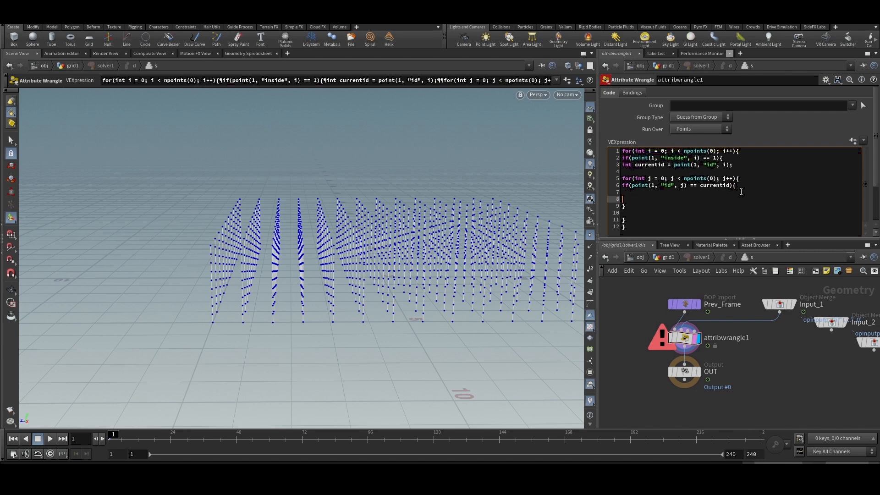
text(})
click(741, 192)
text(append()
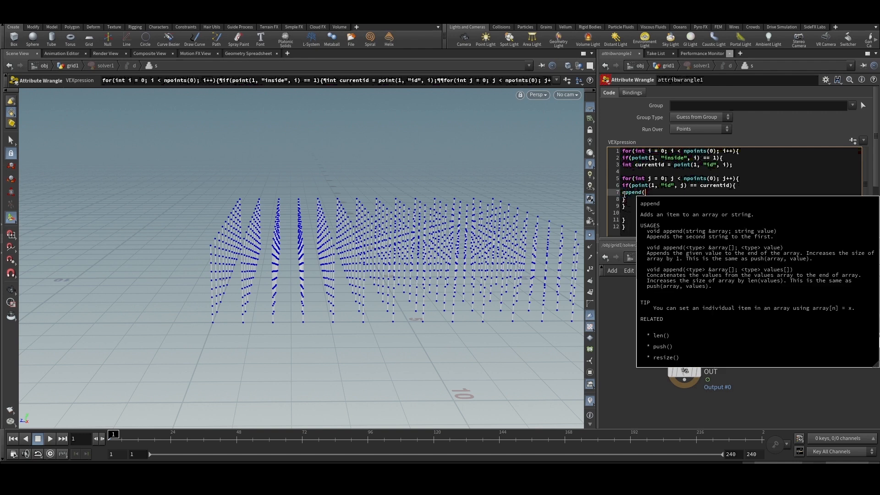
text(i[]@)
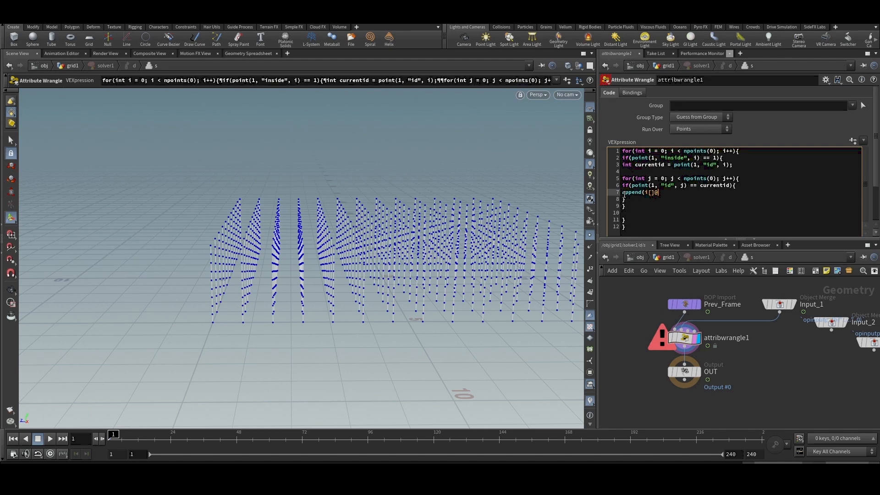
text(insidepts, j);)
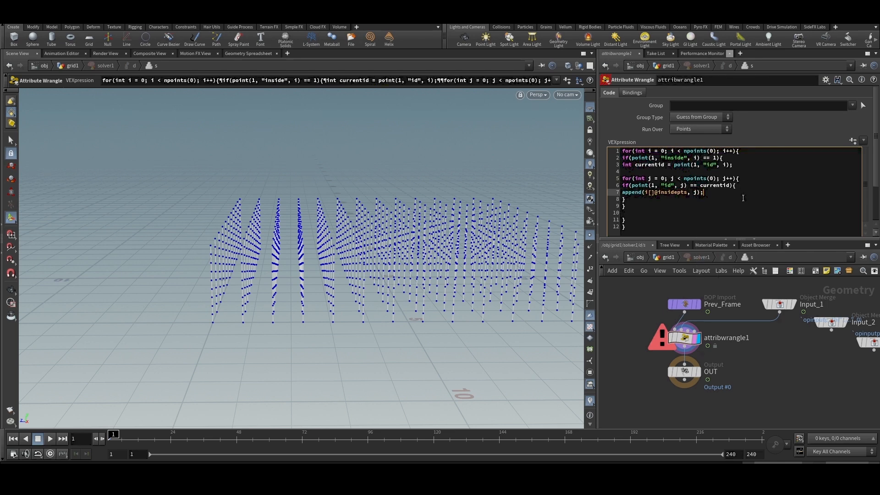
click(782, 364)
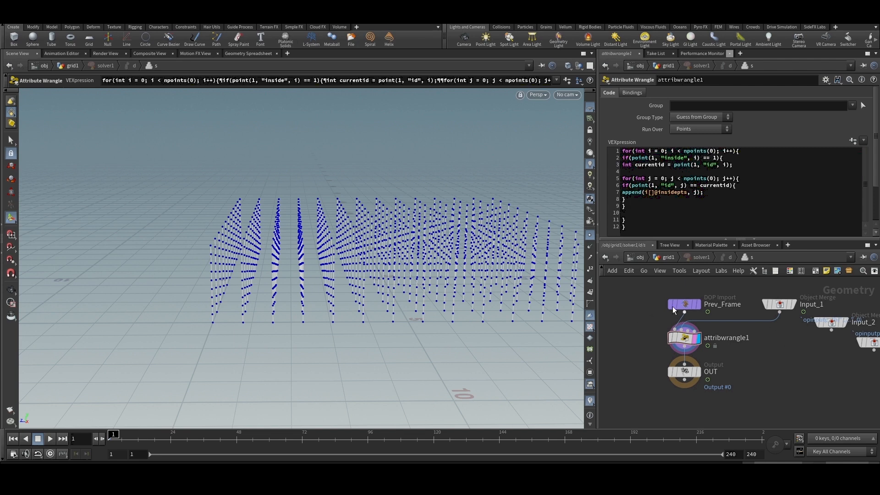
- Check solver1's point attributes in the Geometry Spreadsheet, widening the insidepts column
click(659, 258)
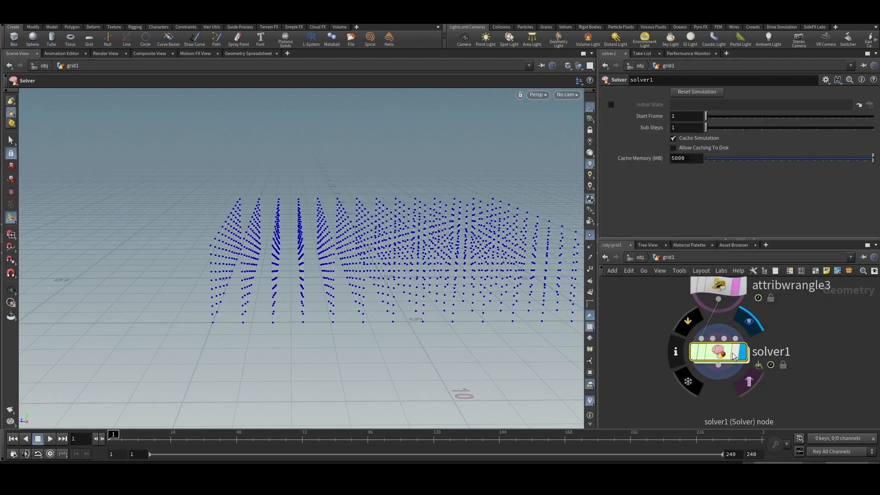
click(248, 55)
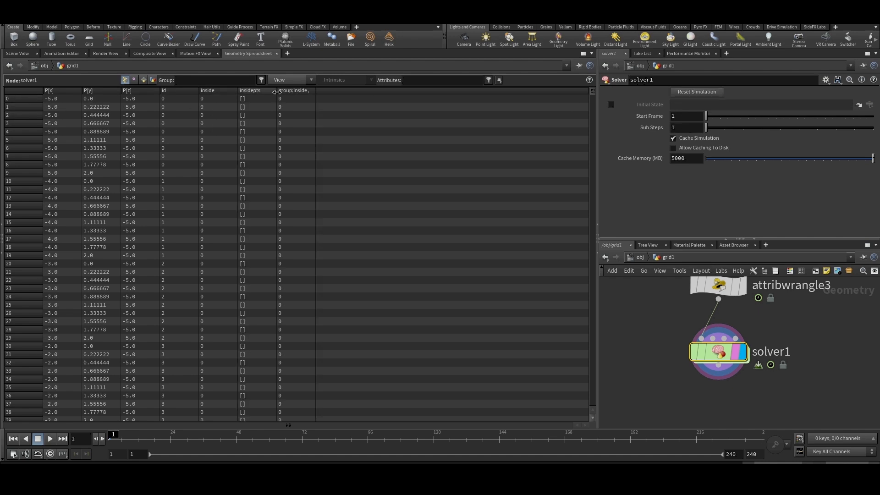
drag(277, 104, 309, 106)
- Inside solver1, set attribwrangle1 to run over Detail (only once)
double_click(728, 357)
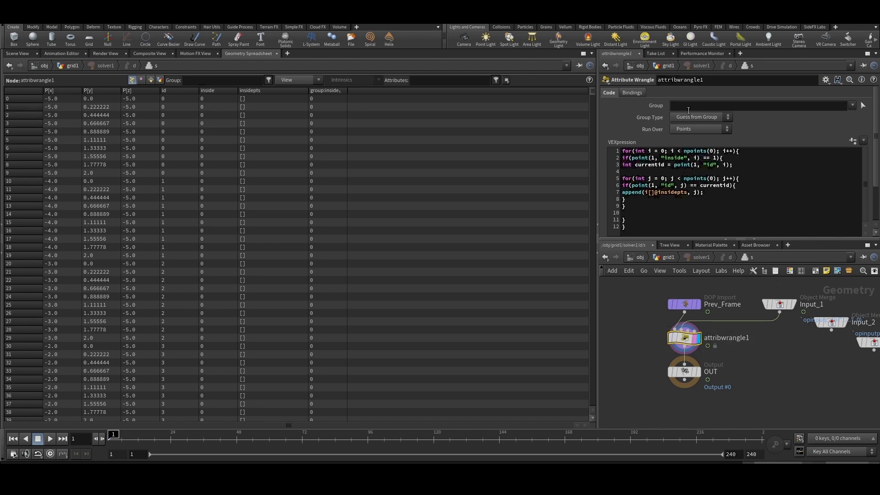
click(690, 131)
click(695, 131)
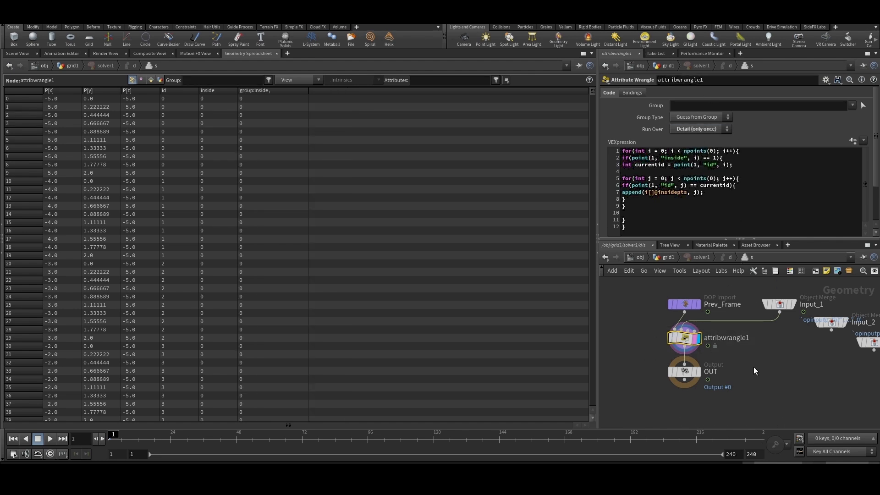
drag(754, 347, 617, 310)
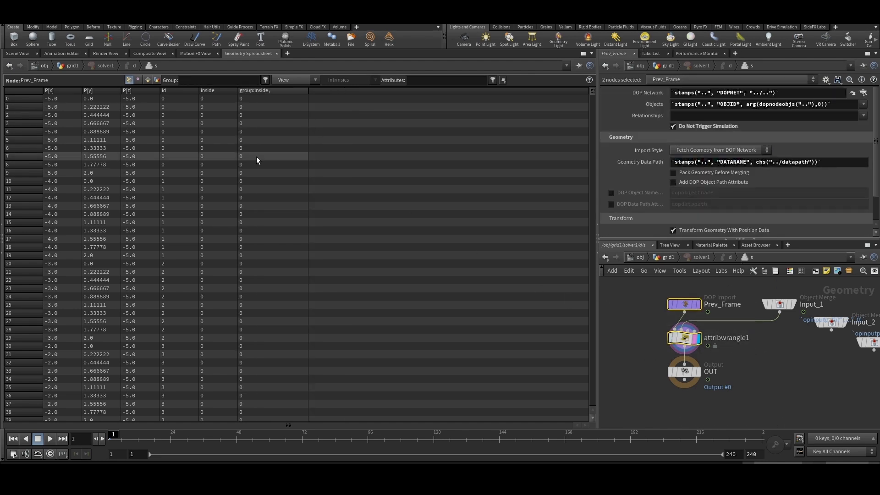
- Play the simulation while showing solver1's detail attributes in the spreadsheet, and widen the Detail column to read insidepts
click(671, 260)
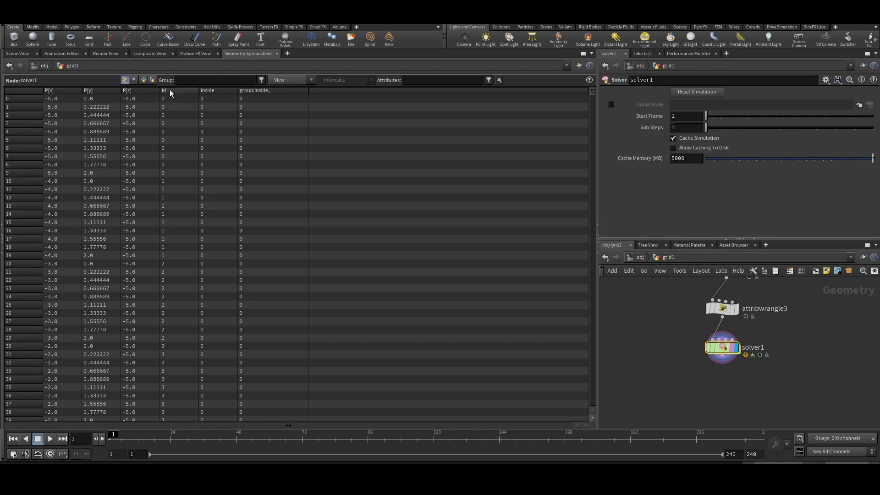
click(153, 80)
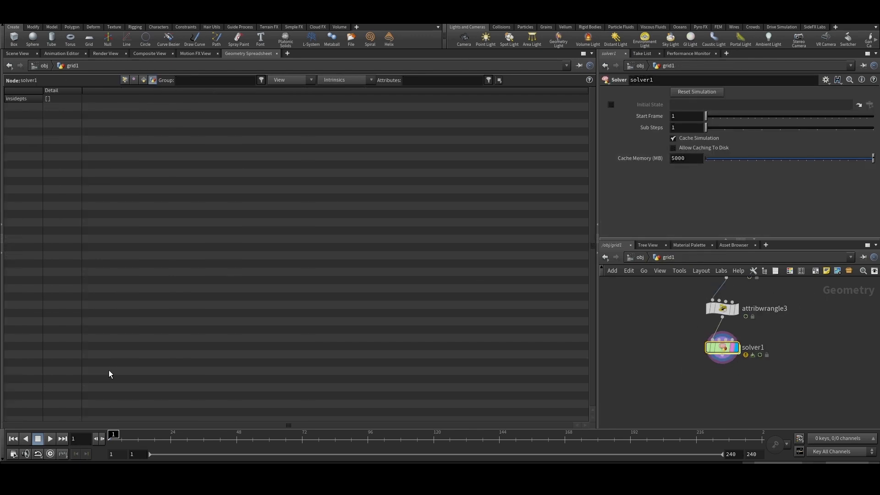
click(50, 438)
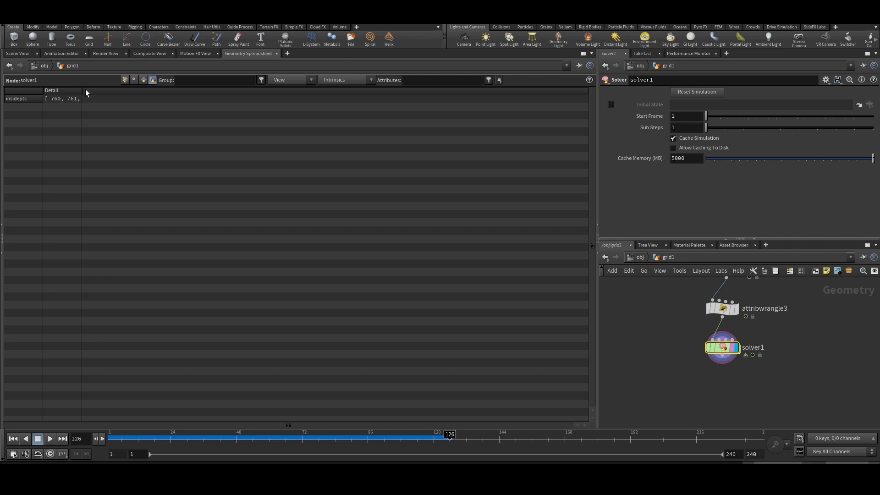
drag(81, 92, 556, 122)
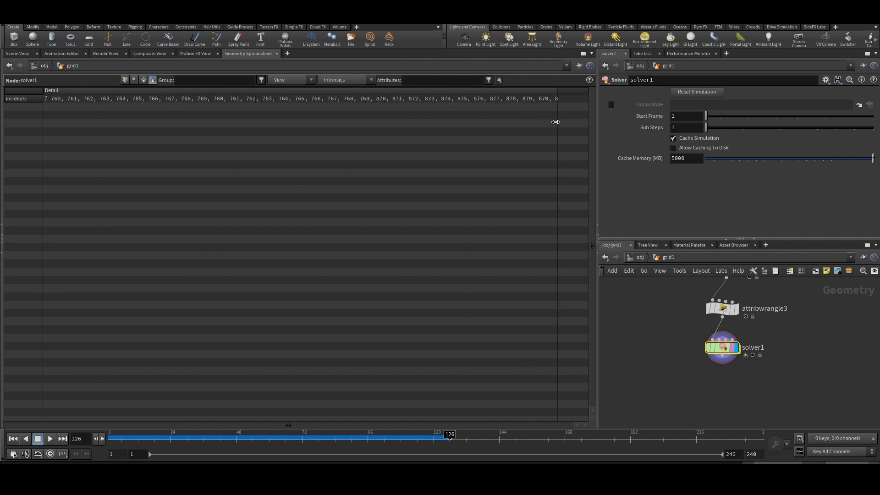
- Scrub the timeline between frames 7, 11 and 107 to examine how the insidepts array develops
drag(268, 435, 125, 435)
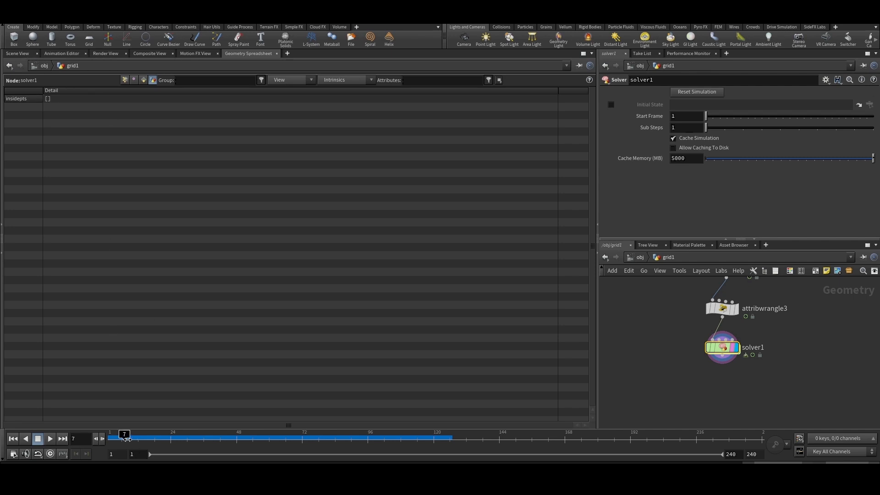
mouse_move(125, 438)
mouse_down()
mouse_move(110, 436)
mouse_move(135, 434)
mouse_up()
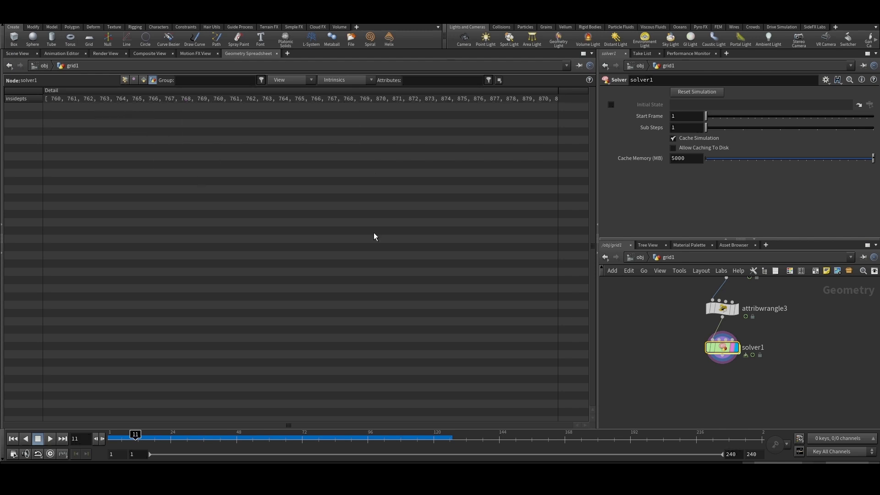
drag(137, 434, 396, 444)
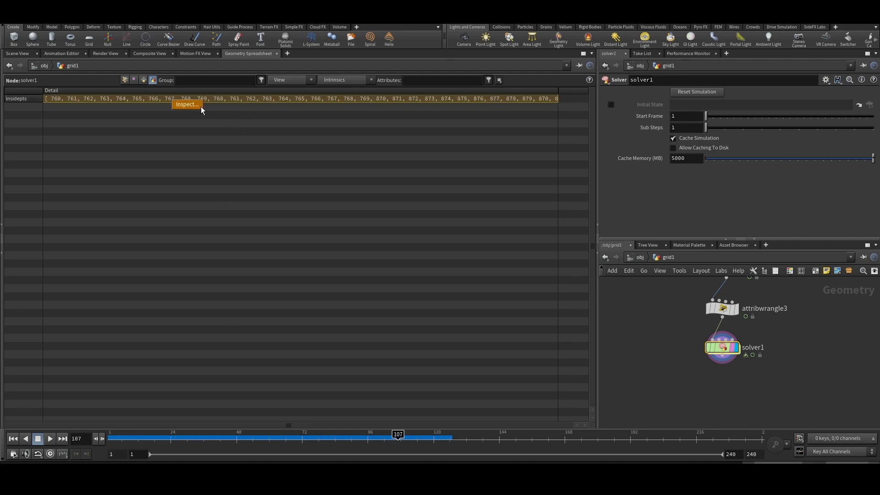
- Inspect the full insidepts array, search it for repeated occurrences of 760, and close the inspection window
click(187, 104)
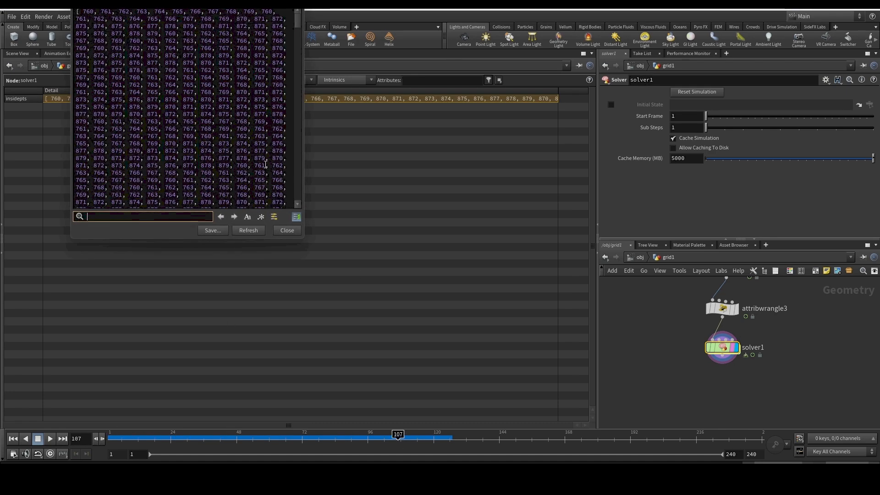
double_click(86, 12)
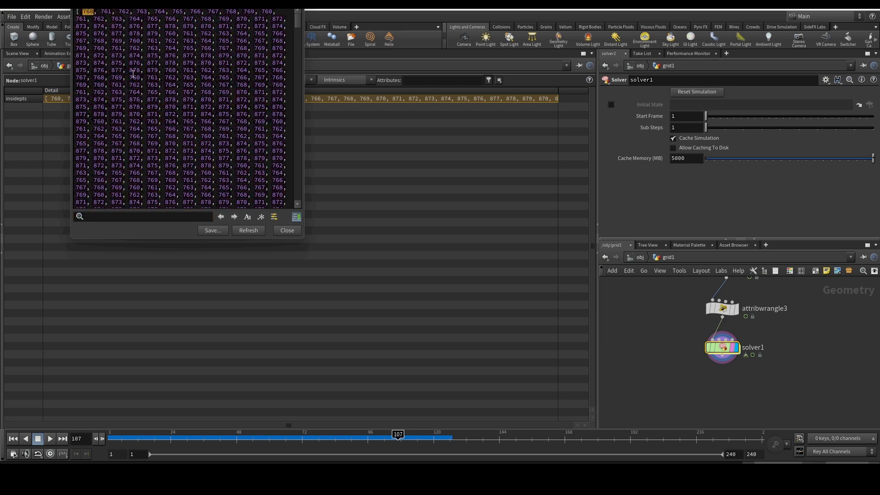
click(119, 218)
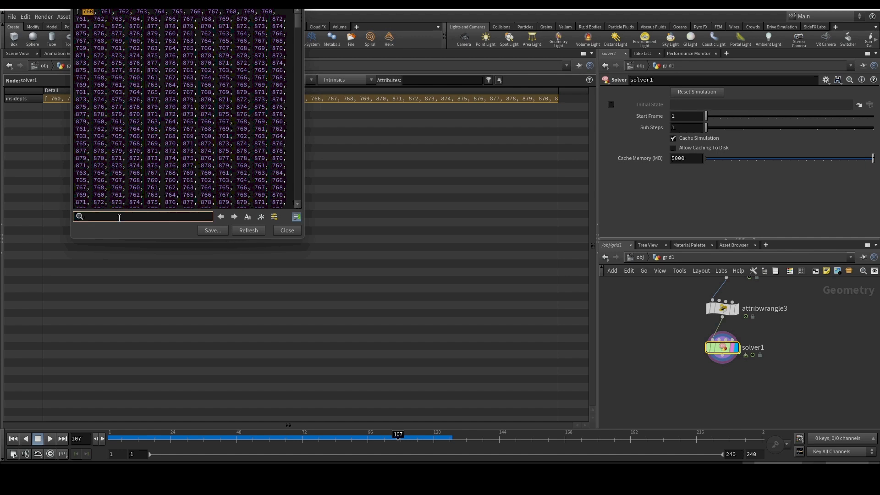
text(760)
click(234, 216)
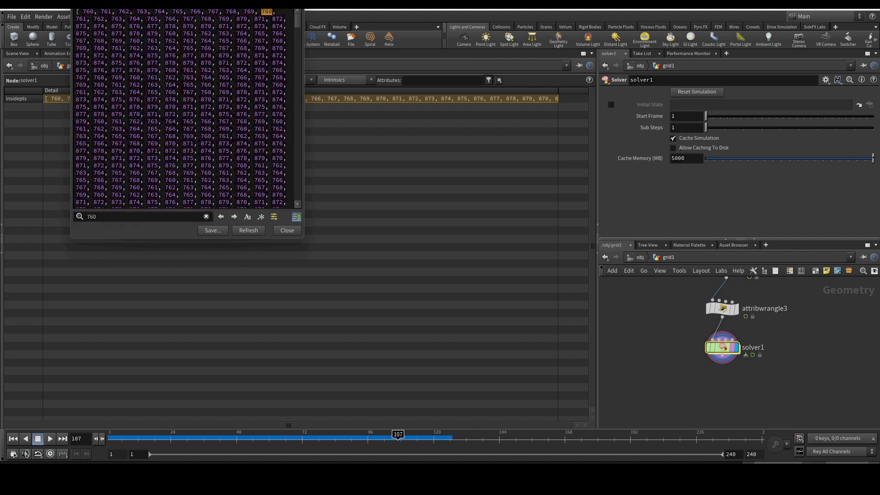
click(234, 216)
click(234, 216)
click(234, 217)
click(281, 231)
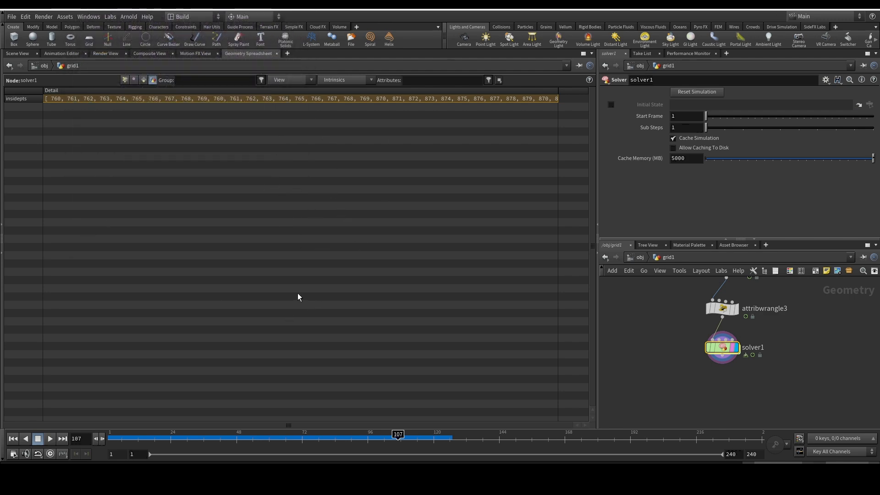
- Review attribwrangle1's code inside solver1 and return to the grid1 network
double_click(724, 352)
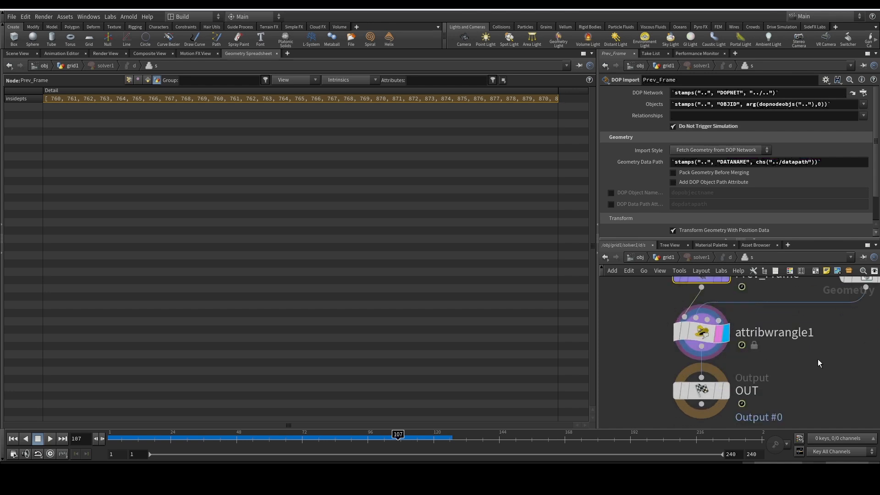
scroll(763, 314, down, 4)
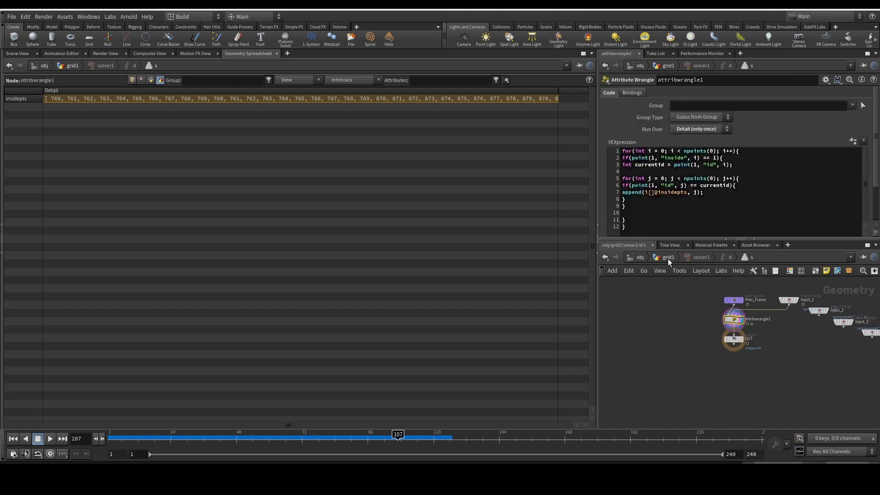
click(668, 258)
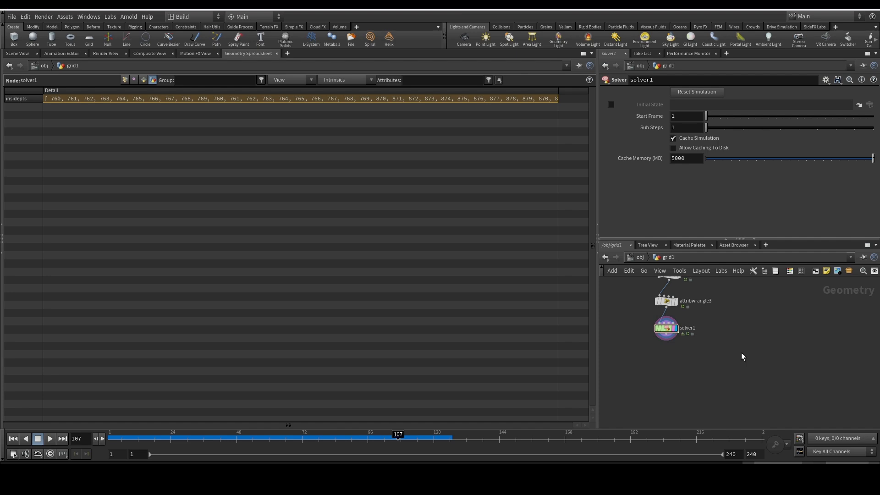
- Add an Attribute Wrangle to grid1, connect solver1's output to its first input and display it
key(Tab)
text(at w)
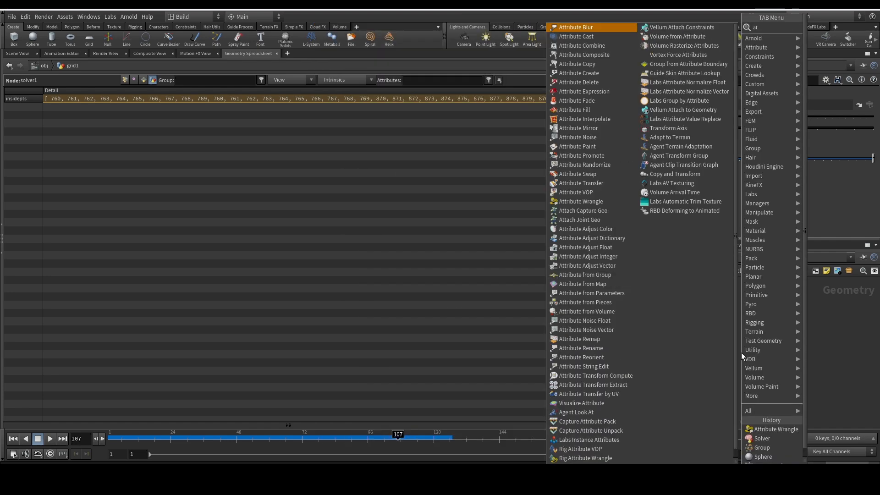
key(Return)
click(741, 353)
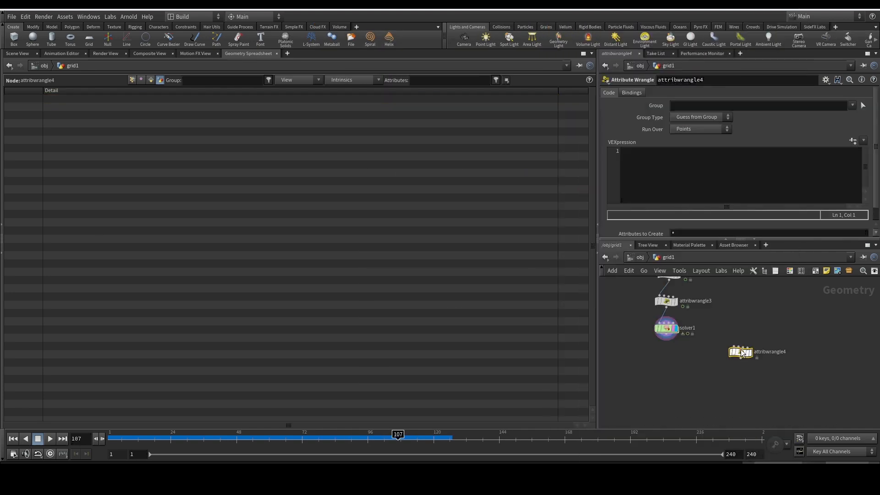
drag(734, 346, 652, 331)
scroll(752, 355, up, 1)
click(752, 354)
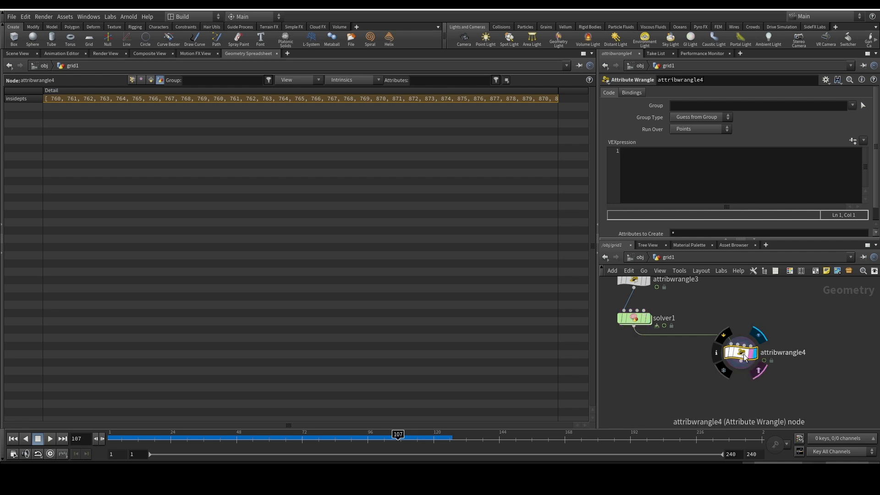
scroll(752, 352, down, 1)
drag(816, 319, 749, 368)
click(659, 175)
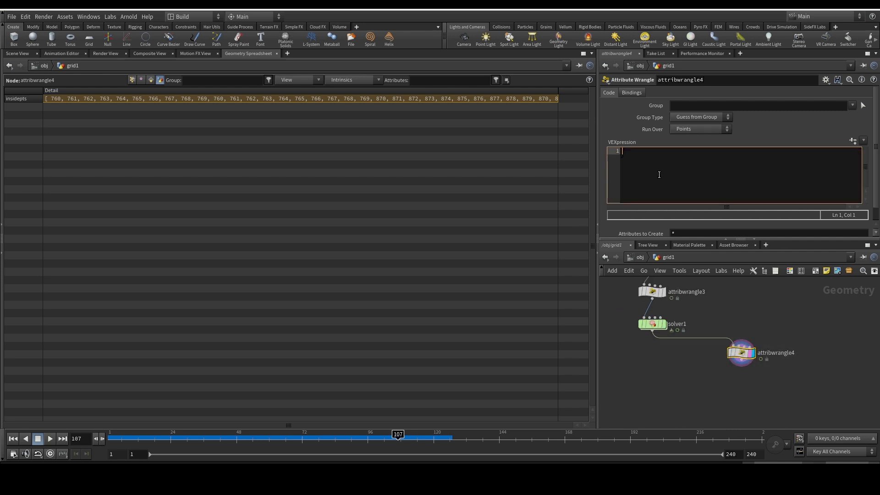
text(i@)
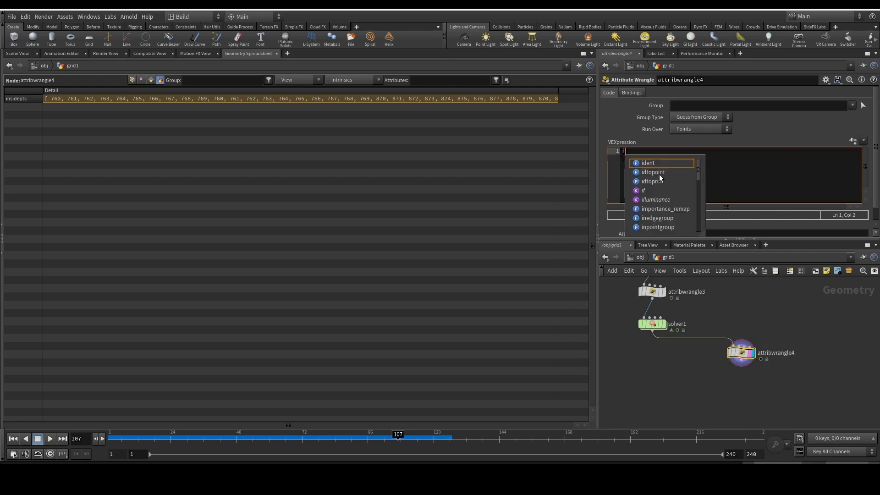
key(Escape)
text(something = )
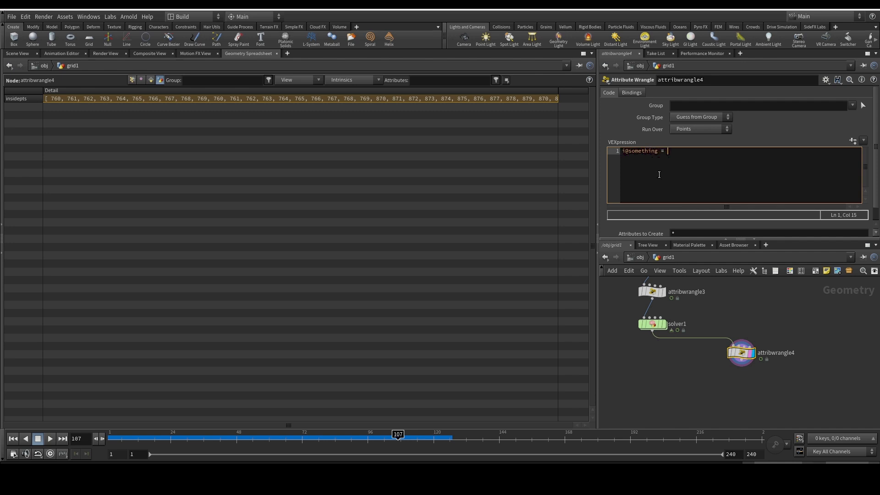
text(find()
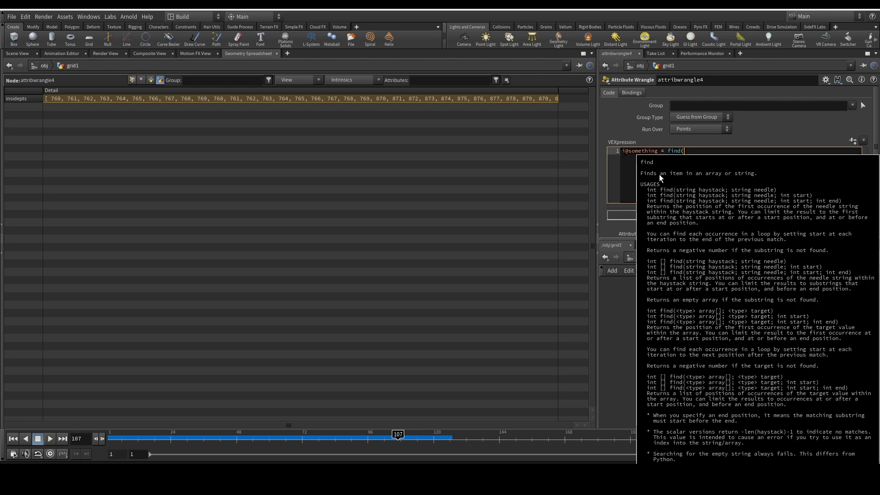
text(i)
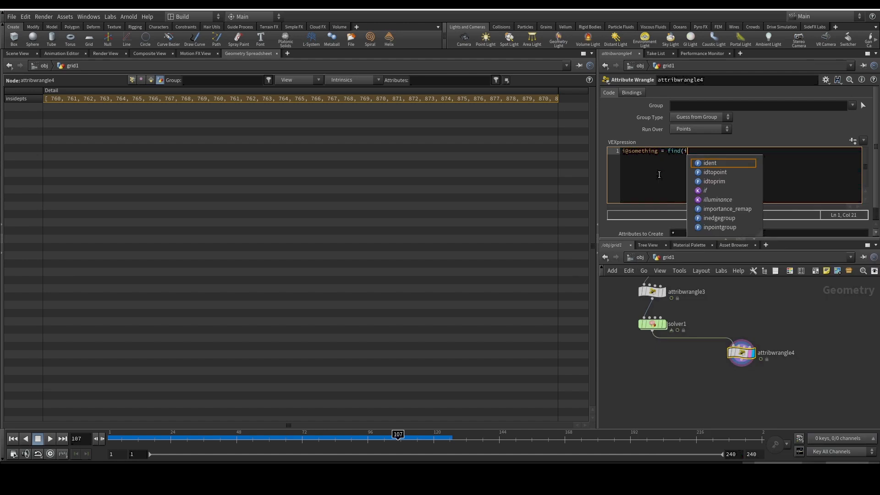
text([]@i)
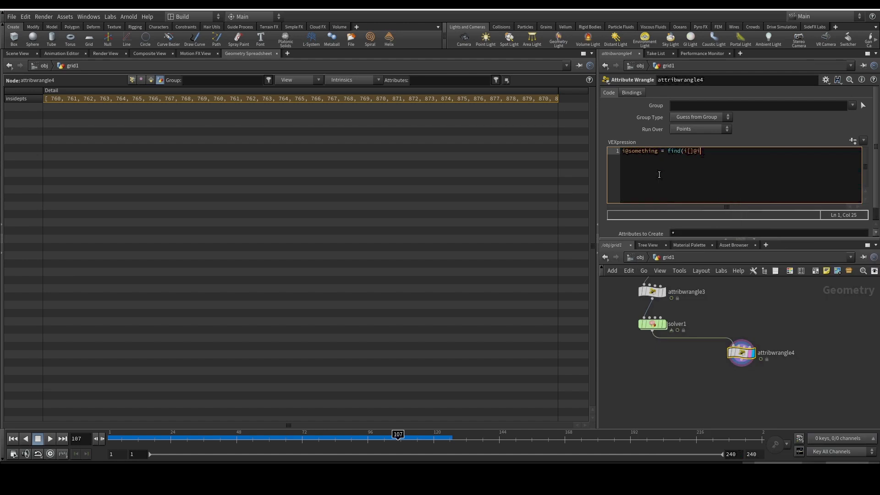
text(nsidepts,)
text(760);)
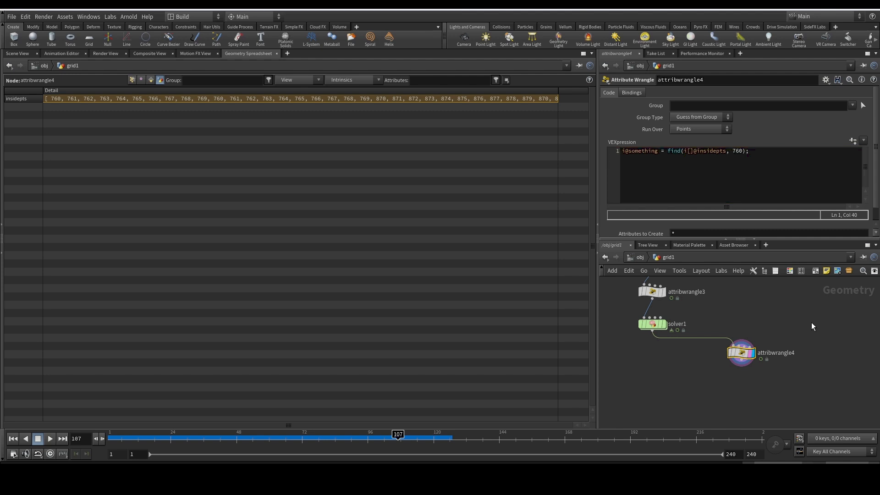
- Set attribwrangle4 to run over Detail (only once) and check the something attribute in the spreadsheet
click(708, 129)
click(695, 138)
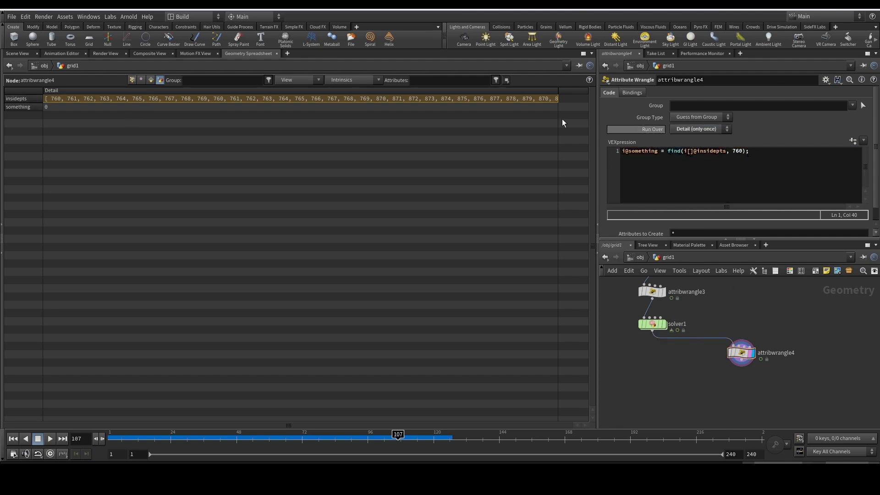
click(51, 108)
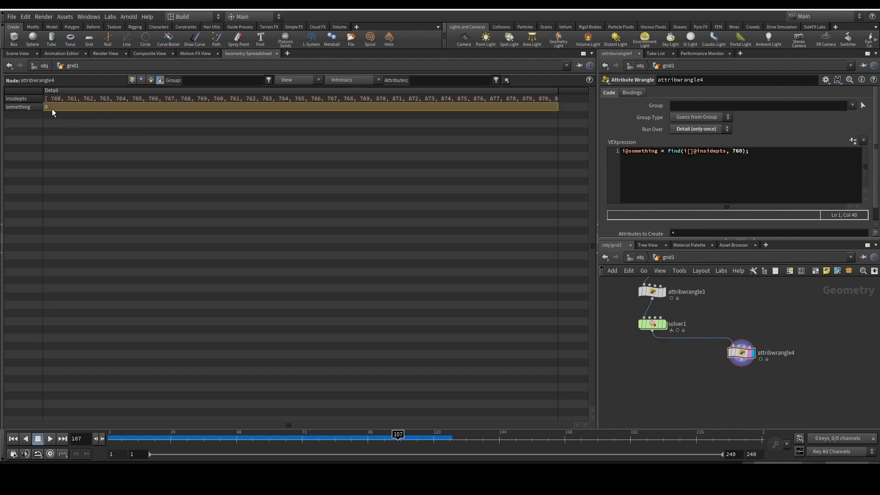
- Change the value searched for by attribwrangle4's find function to 761
click(736, 151)
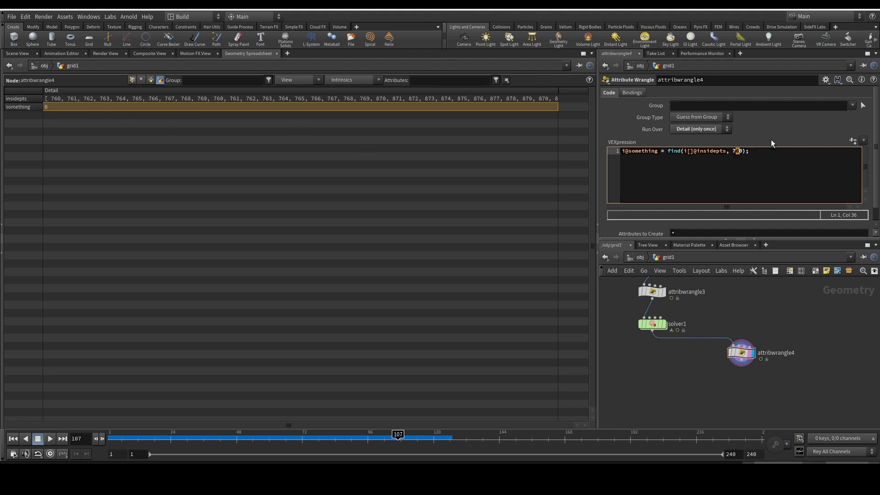
text(6)
click(743, 150)
key(BackSpace)
text(1)
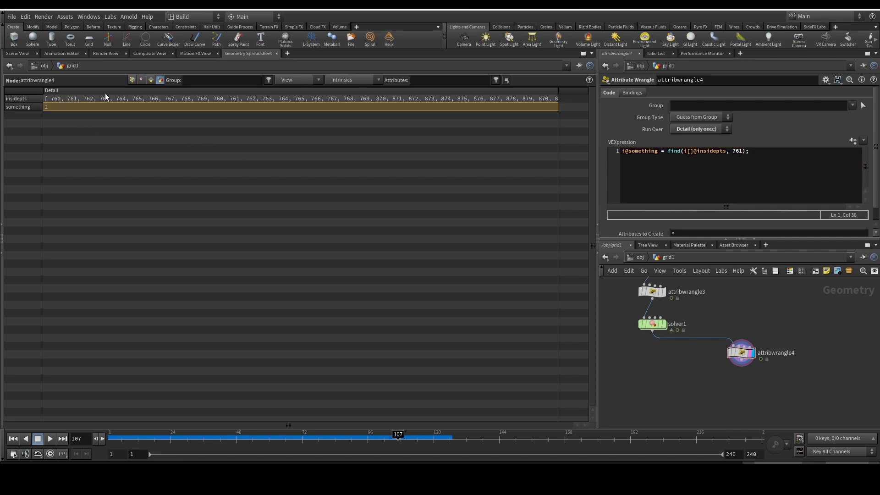
- Change the find function's target to 232332, a number outside the array, and check the something attribute
double_click(737, 150)
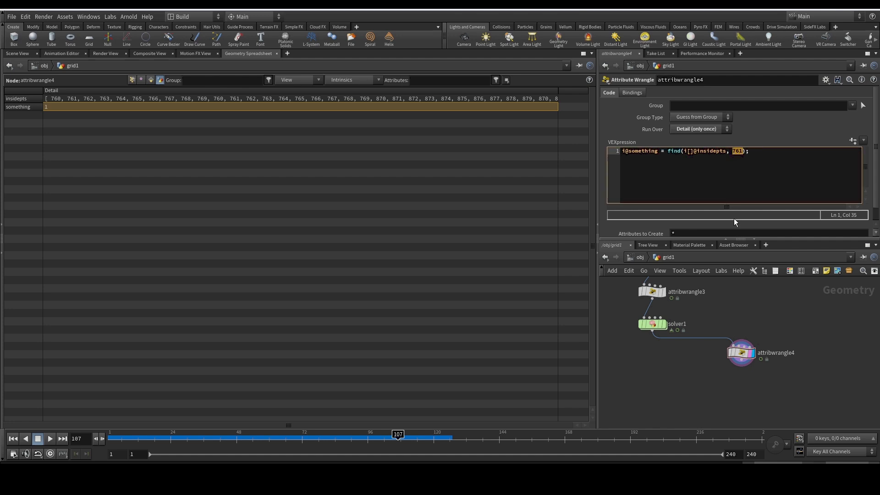
text(232332)
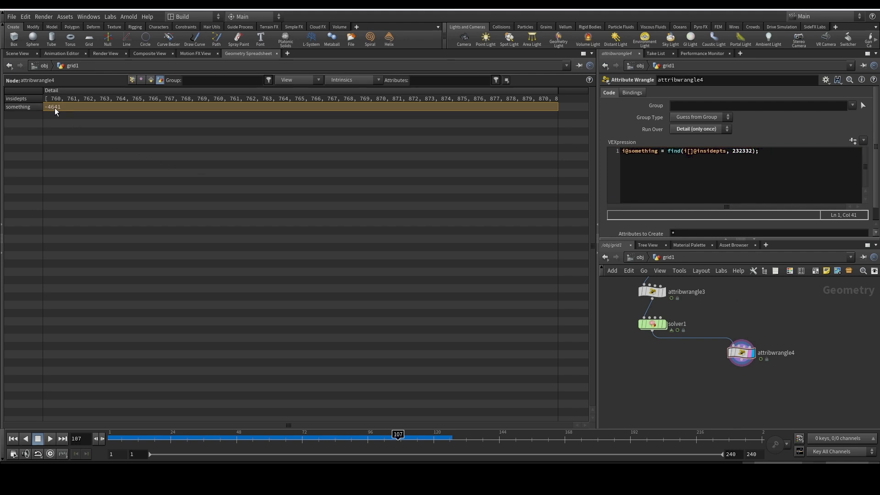
drag(753, 152, 732, 151)
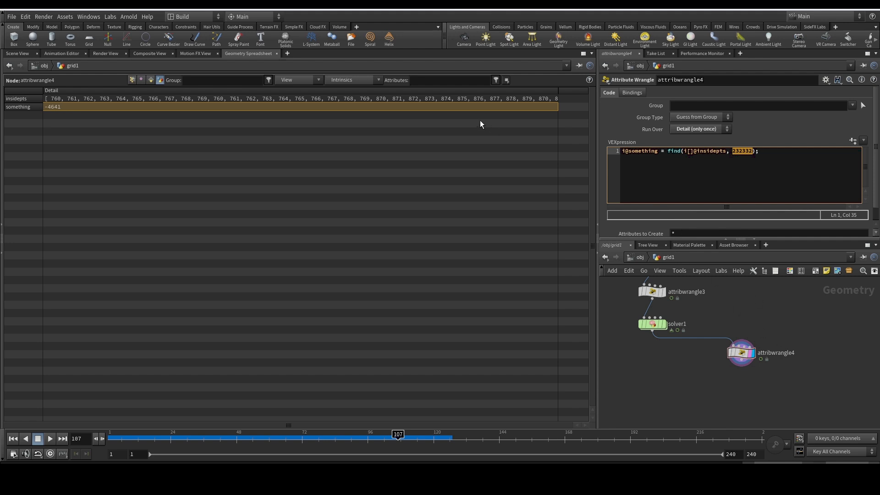
mouse_move(406, 95)
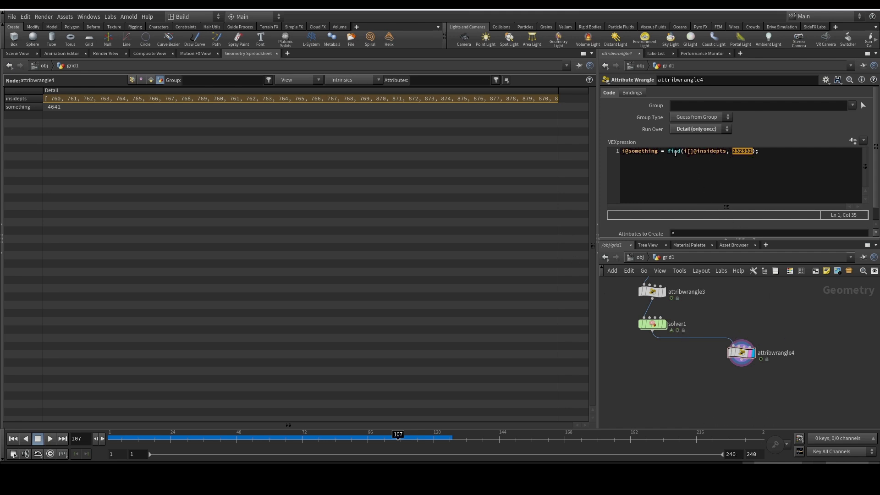
click(64, 106)
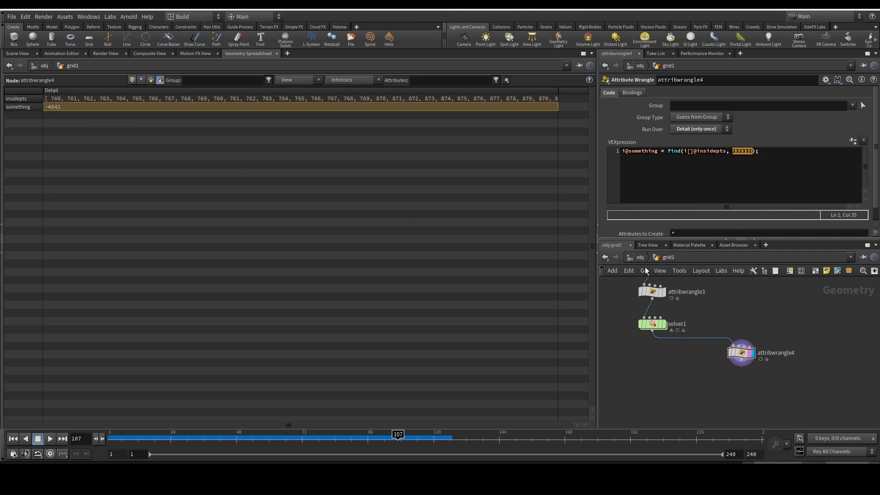
- Go inside solver1 and insert blank lines above the append statement in attribwrangle1's code
double_click(655, 325)
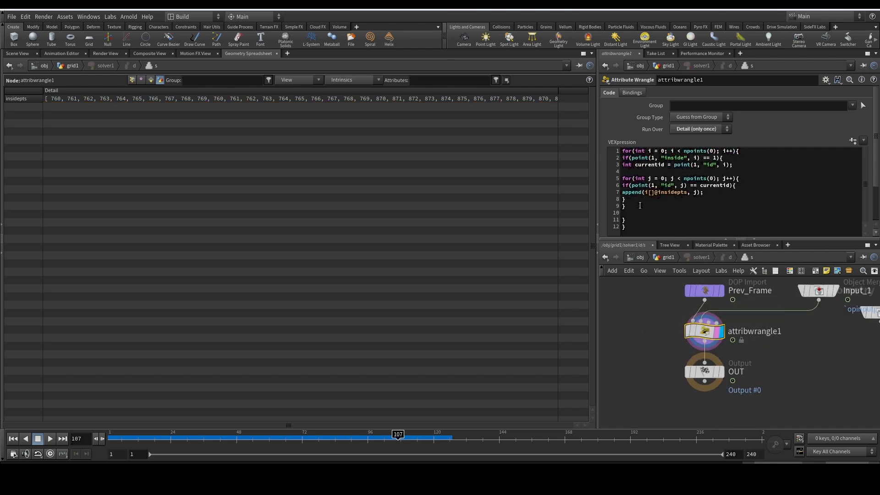
drag(715, 192, 613, 193)
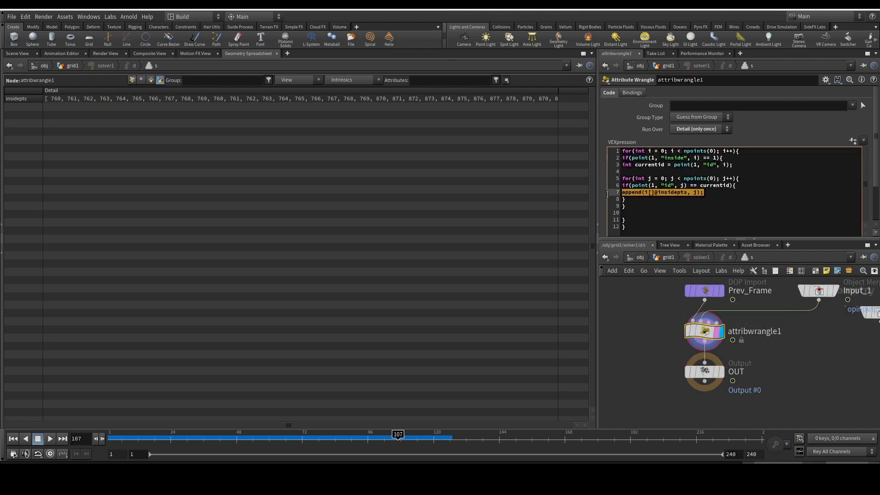
click(745, 188)
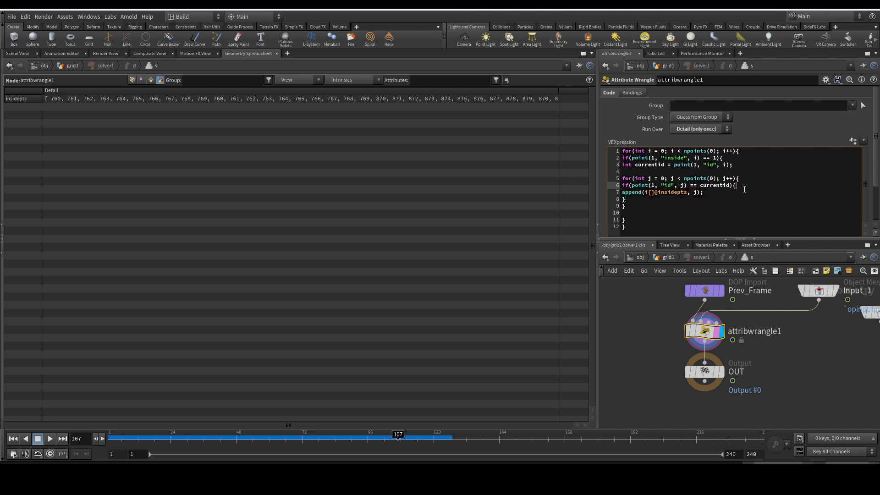
key(Return)
key(Return)
key(Return)
key(Up)
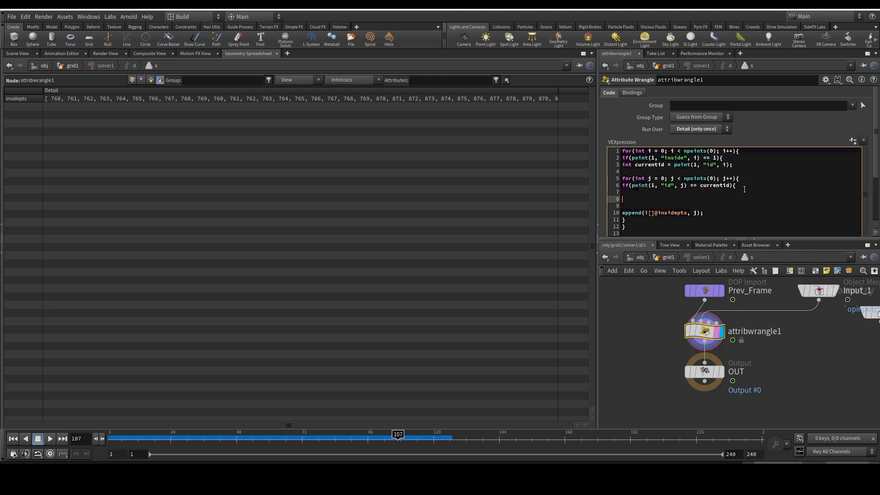
- Add an empty conditional block if(find(i@insidepts, j) < 0){ } above the append statement in attribwrangle1
text(if()
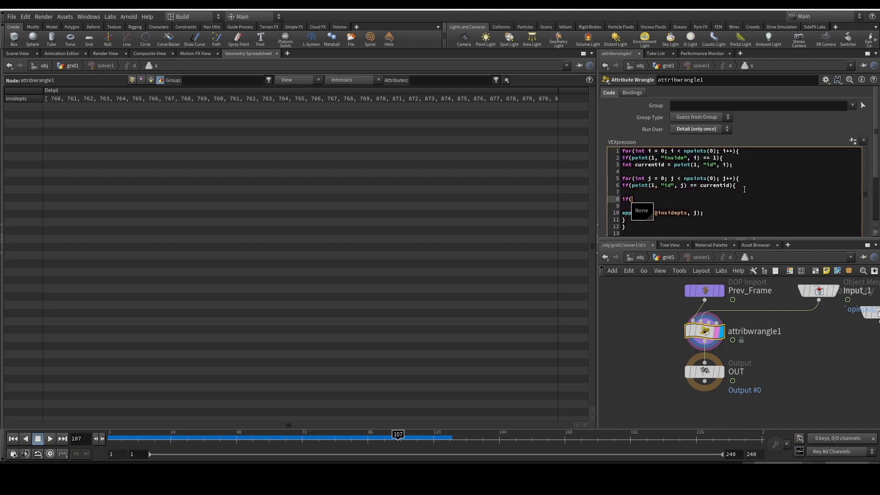
text(find()
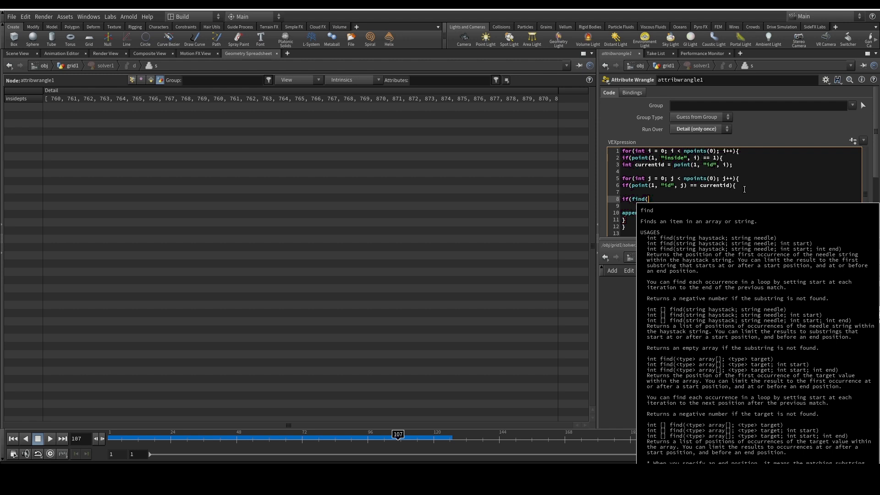
text(i@clo)
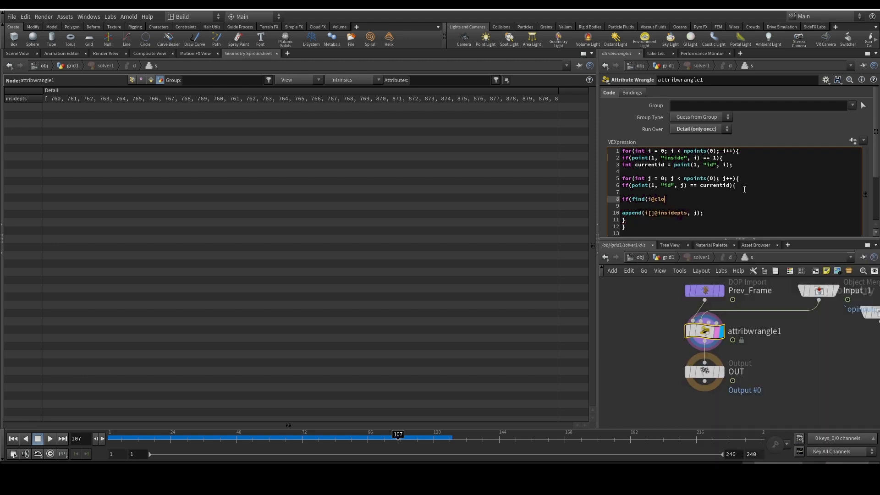
key(BackSpace)
key(BackSpace)
key(BackSpace)
text(insidepts, j) < 0){)
key(Return)
key(Return)
text(})
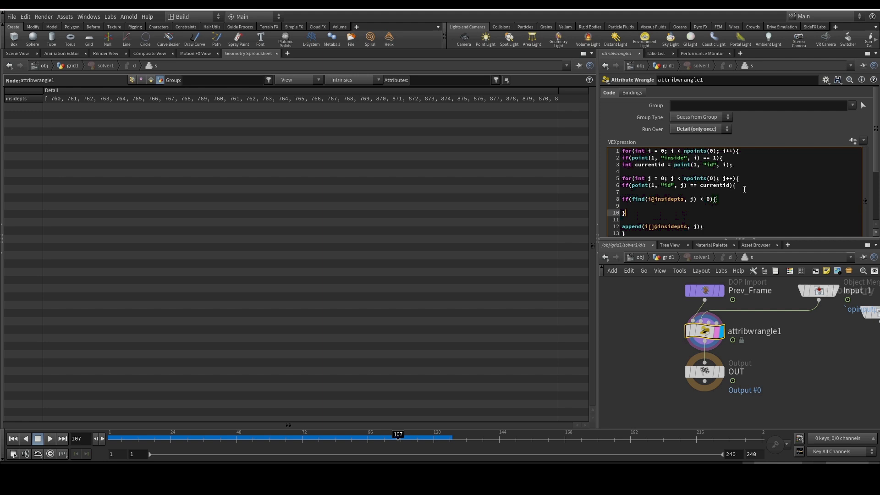
key(Up)
drag(715, 225, 619, 225)
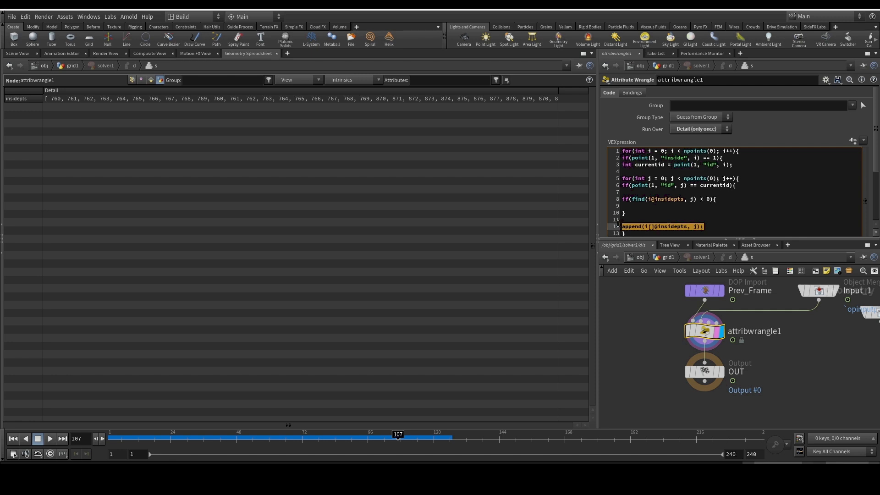
key(ctrl+x)
click(689, 206)
key(ctrl+v)
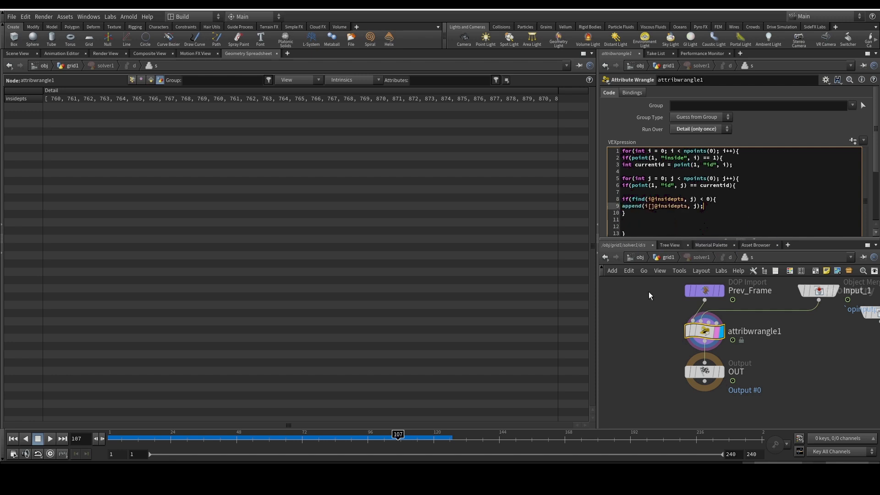
click(652, 198)
text([])
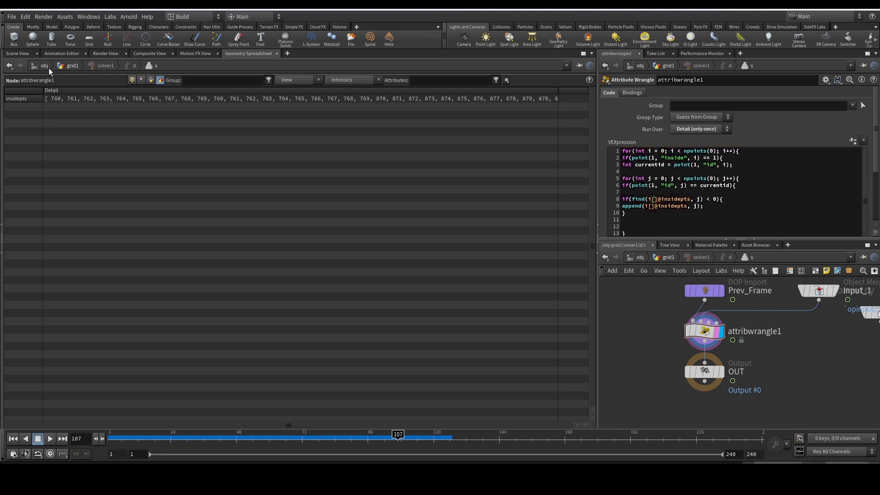
- Look at the points in the scene view, return to the geometry spreadsheet and rewind to frame 1
click(21, 54)
scroll(812, 325, down, 1)
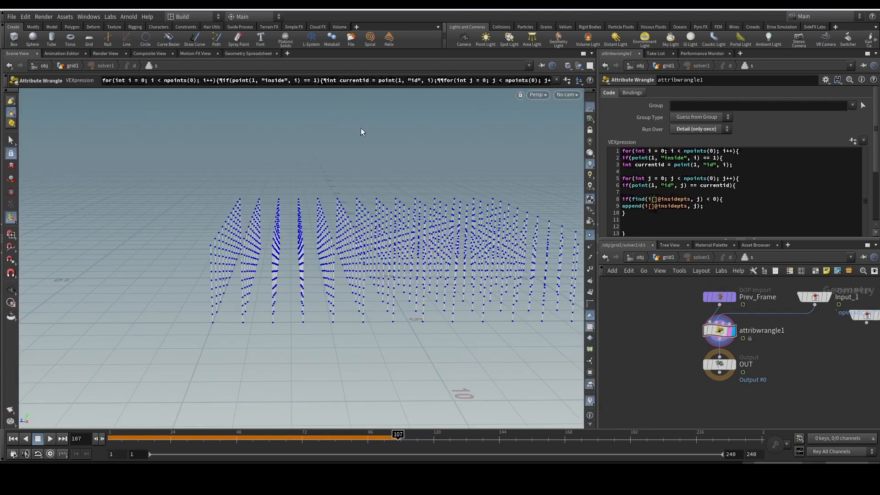
click(262, 54)
click(13, 438)
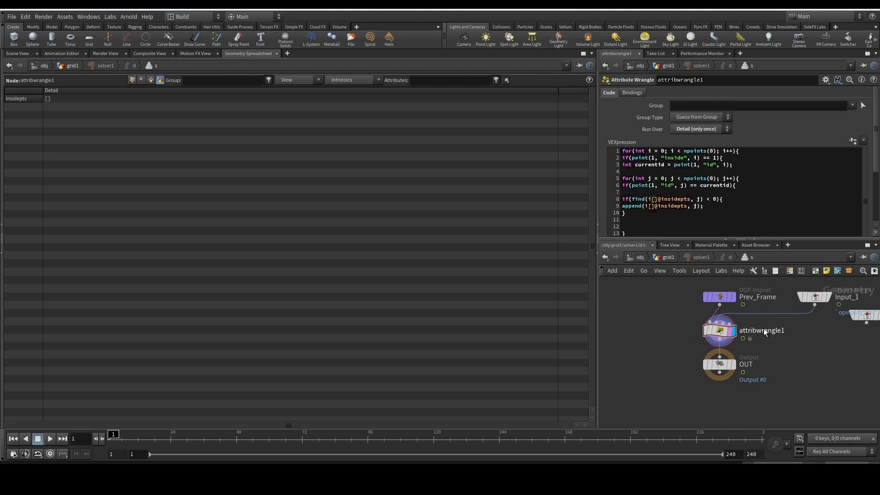
- Return to the grid1 network, display solver1 and play the simulation through to frame 147
click(664, 258)
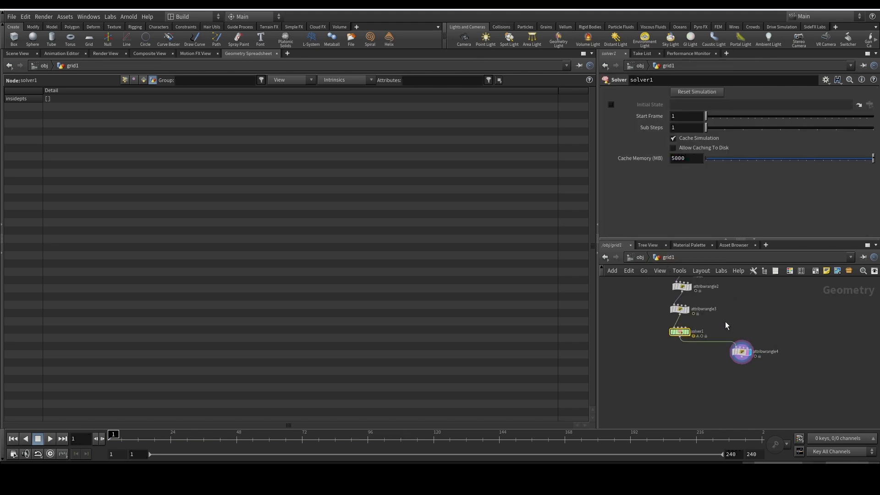
scroll(685, 340, up, 3)
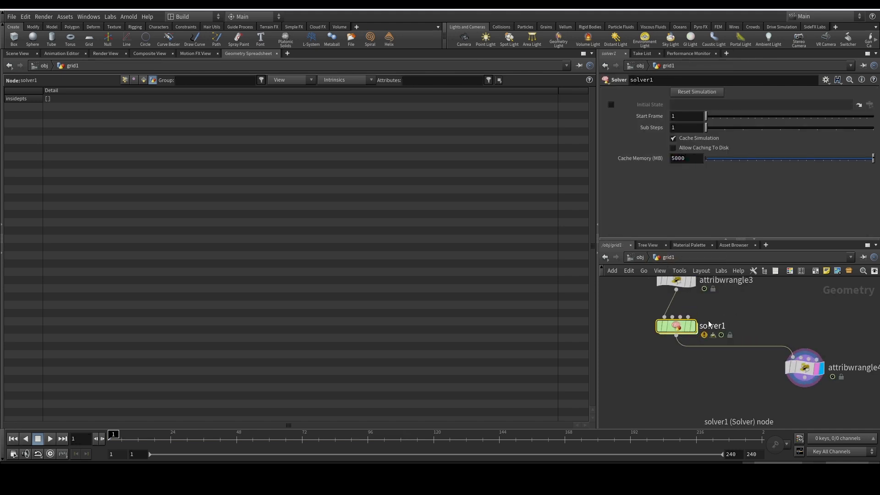
click(691, 326)
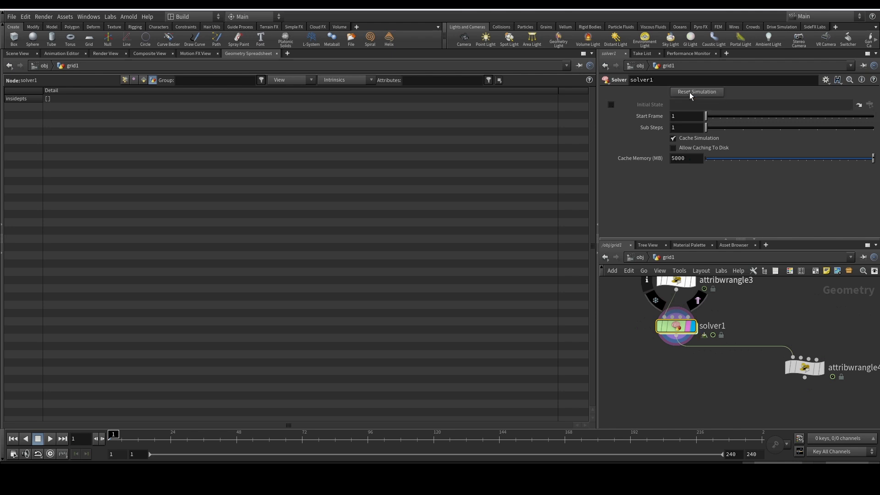
click(50, 438)
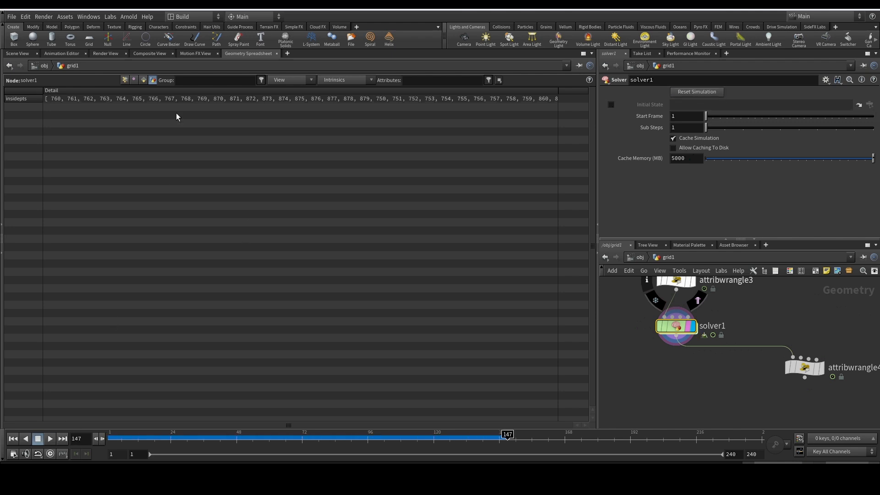
- Open the full insidepts array value from the spreadsheet, search it for repeats of 760 and close the value window
double_click(128, 102)
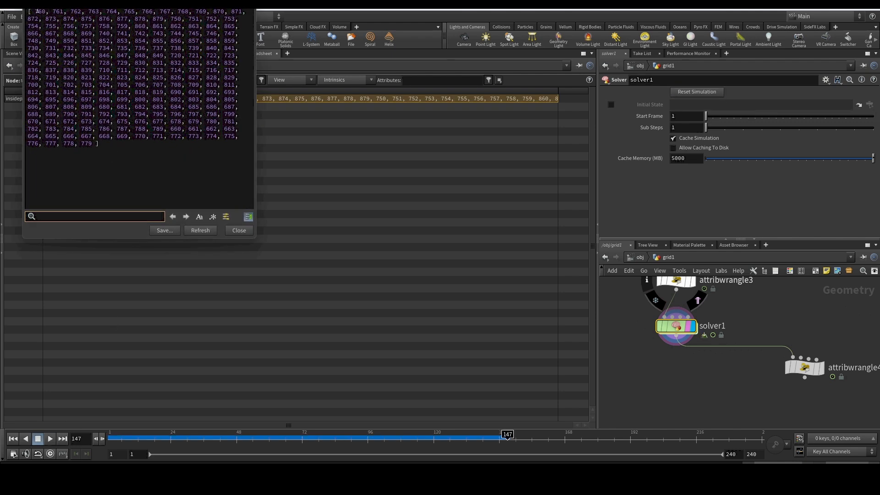
double_click(40, 11)
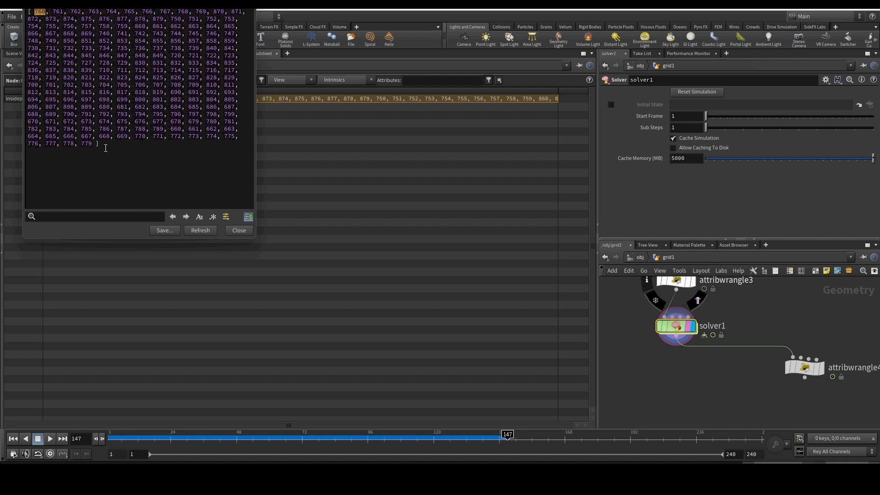
click(55, 215)
key(ctrl+v)
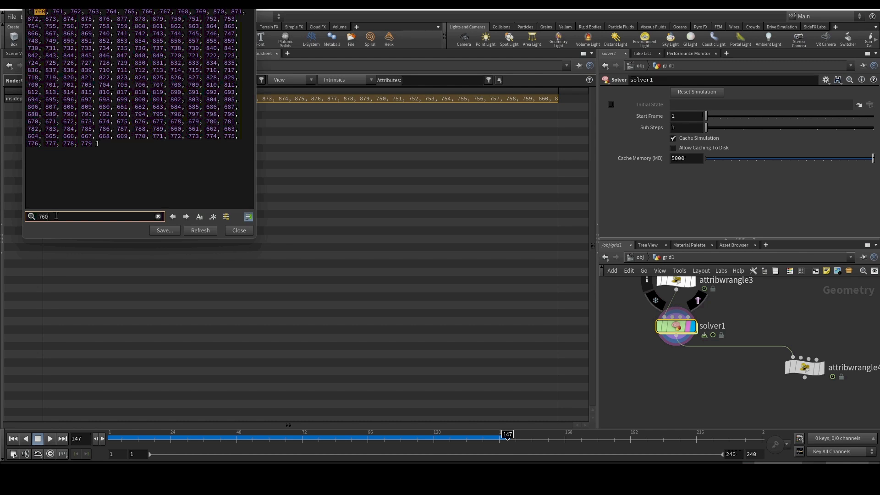
click(187, 217)
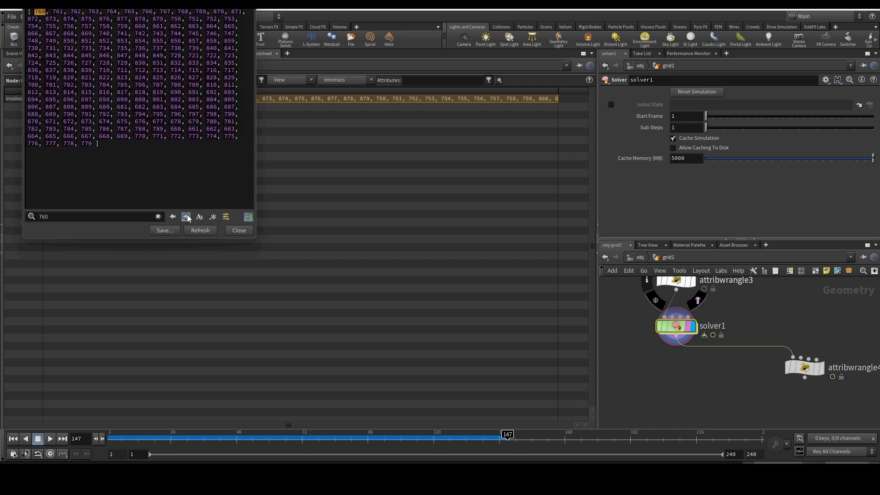
scroll(761, 345, down, 5)
click(251, 12)
click(251, 7)
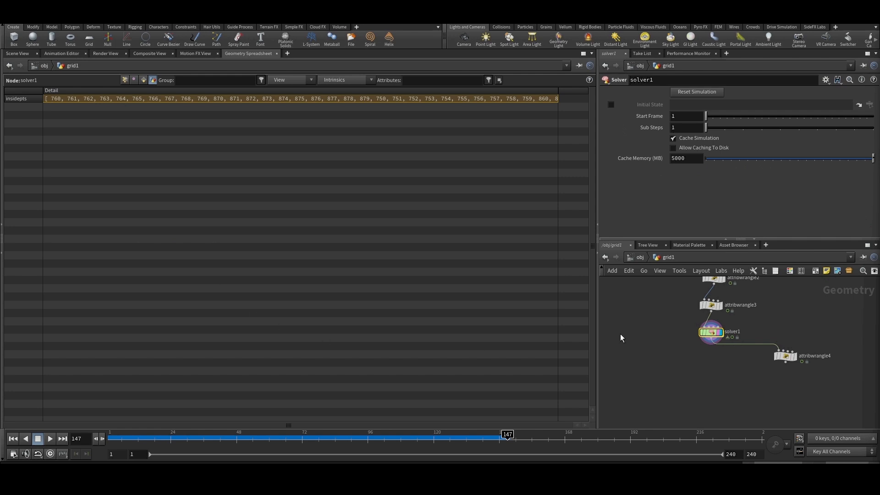
- Return to the scene view and add an Attribute Wrangle fed by solver1, displayed as the network's output
scroll(743, 364, up, 3)
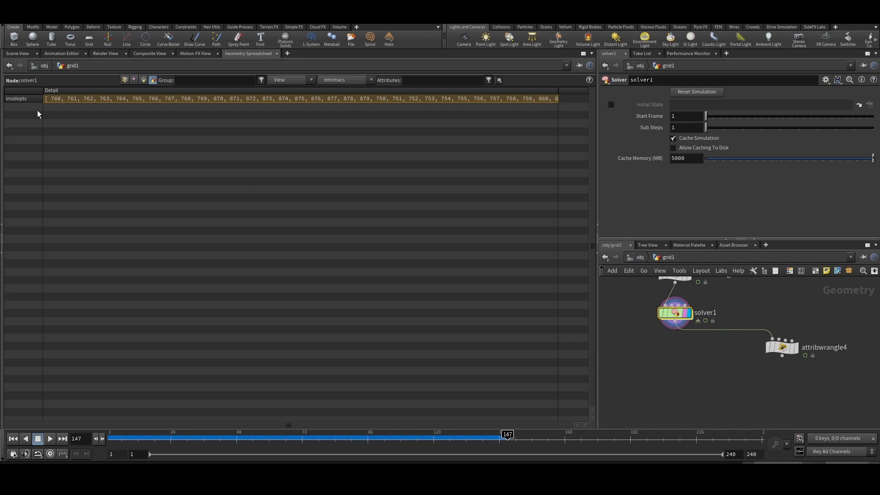
click(17, 55)
click(245, 55)
click(21, 55)
key(Tab)
text(a)
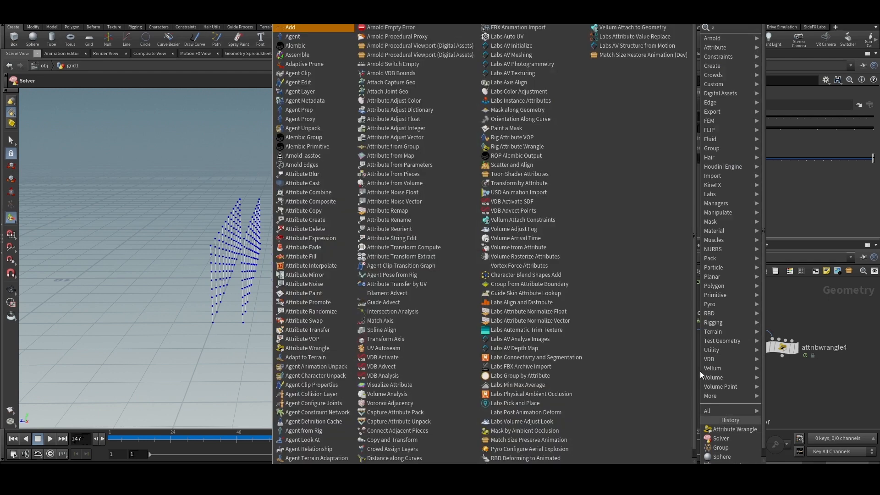
text(t wra)
key(Return)
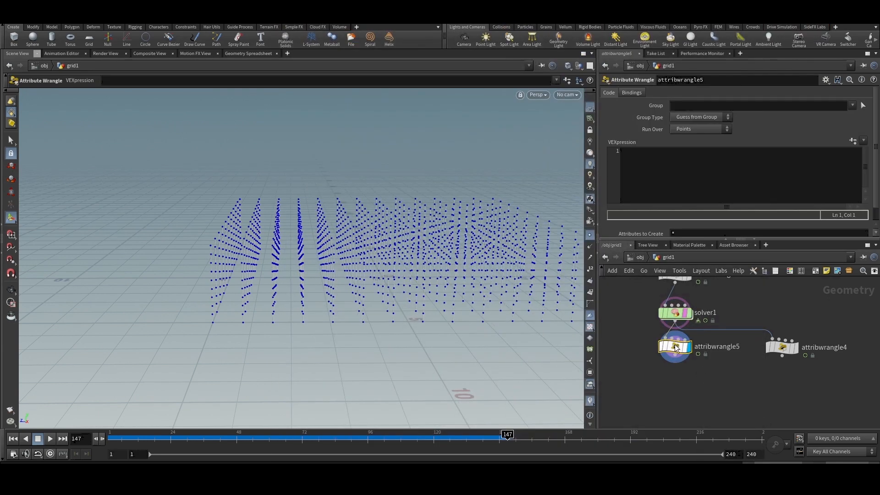
scroll(686, 351, up, 3)
mouse_move(686, 352)
click(679, 182)
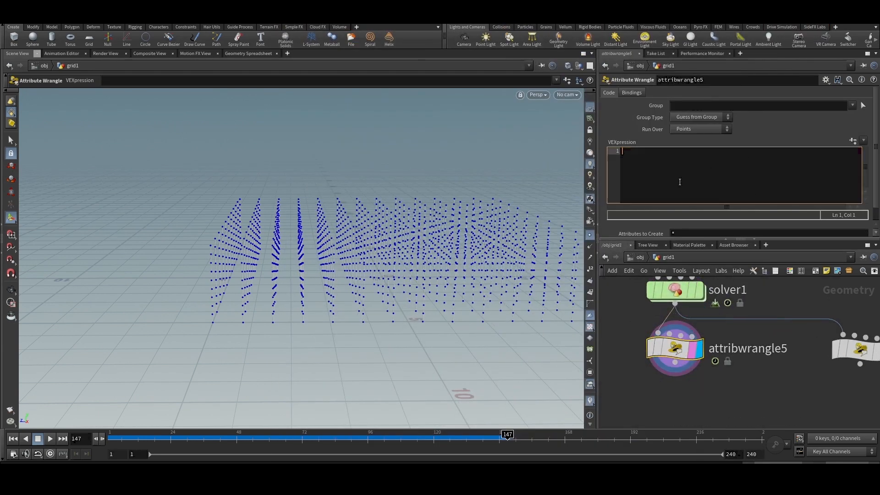
mouse_move(789, 383)
mouse_down()
mouse_move(634, 315)
mouse_move(798, 389)
mouse_up()
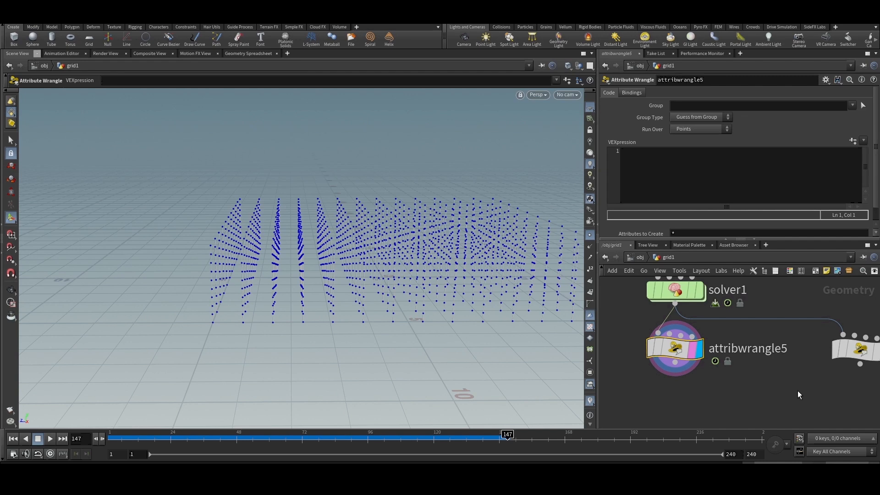
click(644, 173)
text(f)
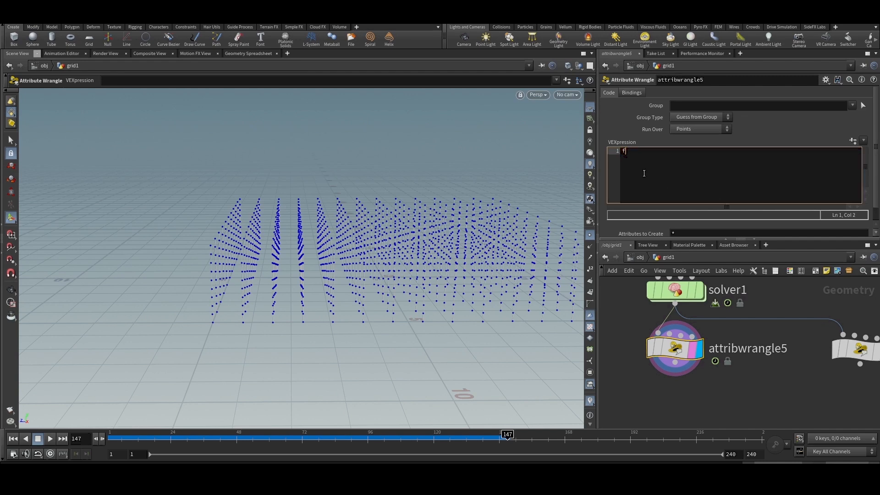
text(oreach()
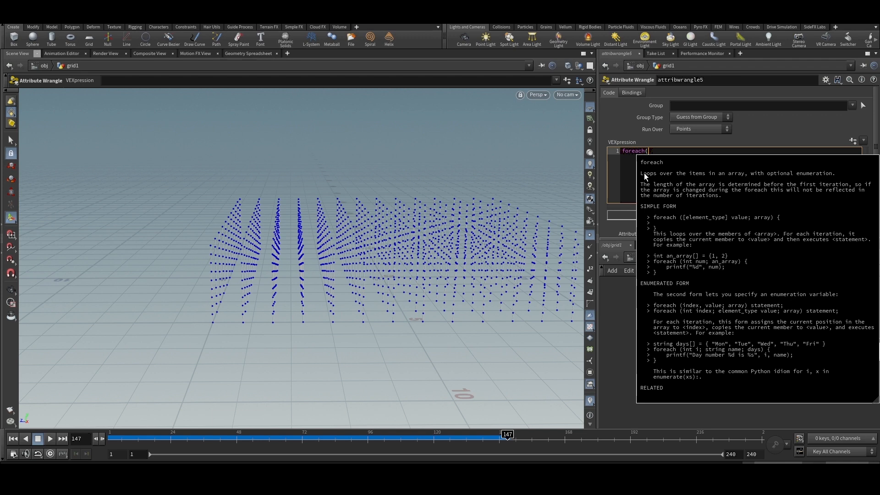
text(in)
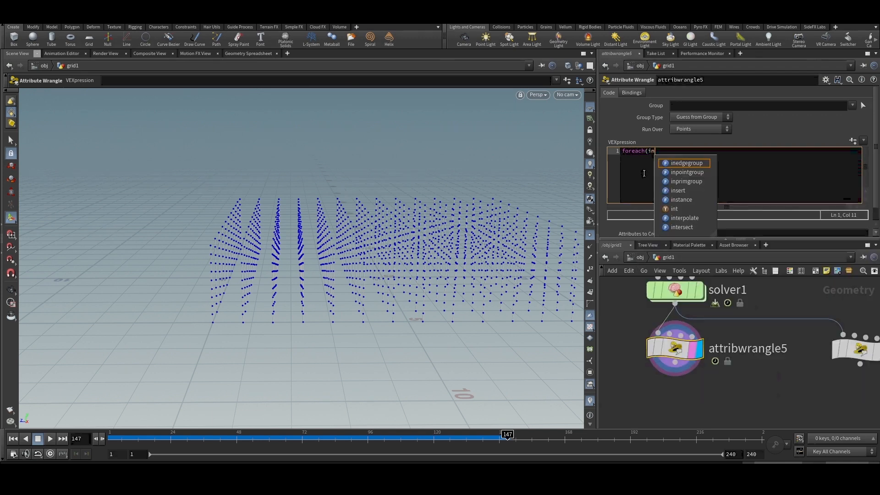
text(t a;)
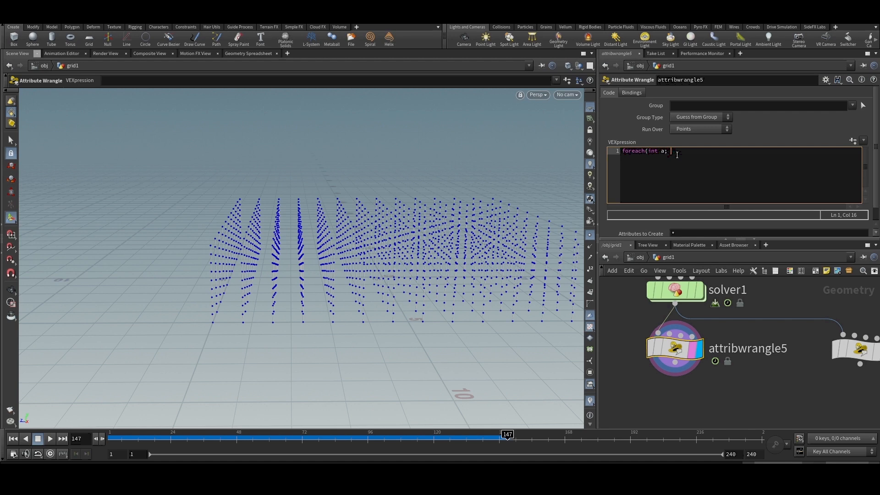
text(i[]@insidepts){)
key(Return)
key(Return)
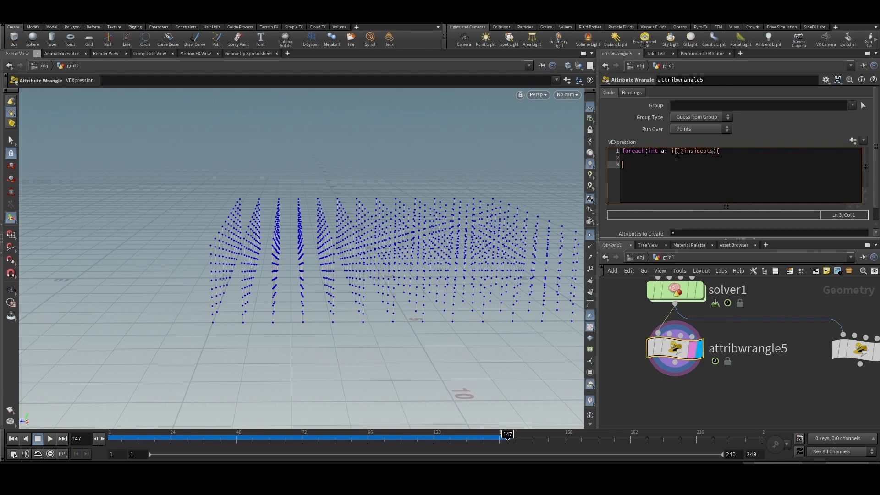
text(})
key(Up)
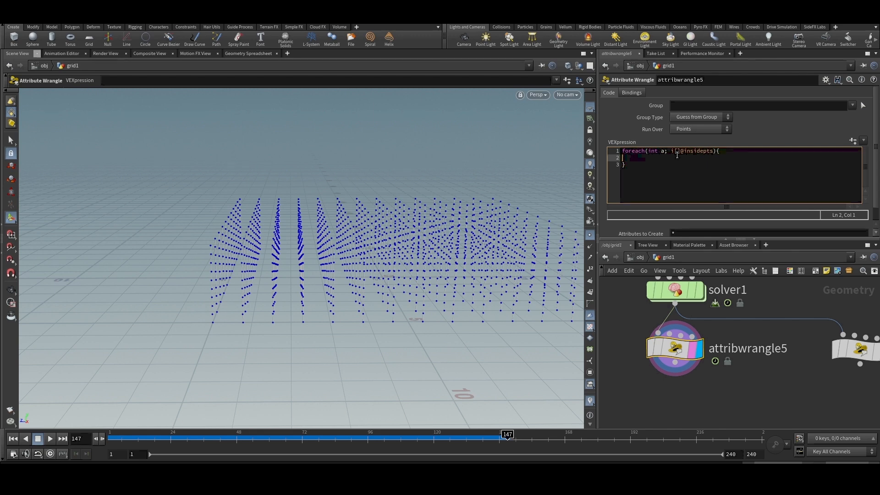
- Insert removepoint(0, a); inside the foreach loop and apply the expression
text(removepoint(0,)
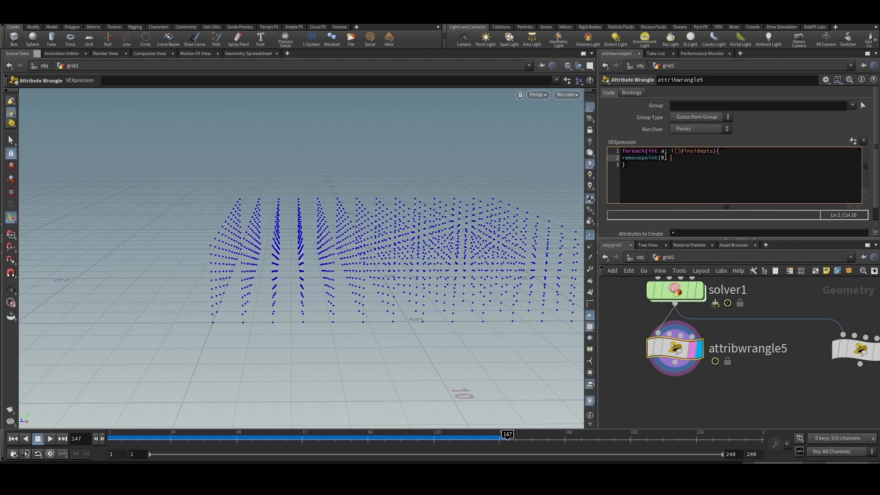
double_click(661, 158)
text(a);)
click(753, 393)
scroll(368, 284, down, 3)
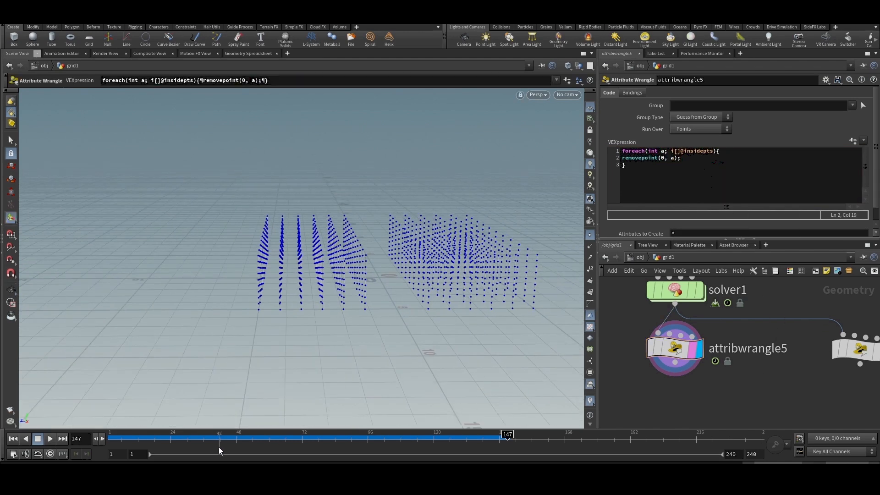
- Scrub the timeline back to frame 20 and examine the remaining points from a higher viewpoint
drag(202, 438, 163, 435)
alt+drag(389, 248, 350, 295)
key(Return)
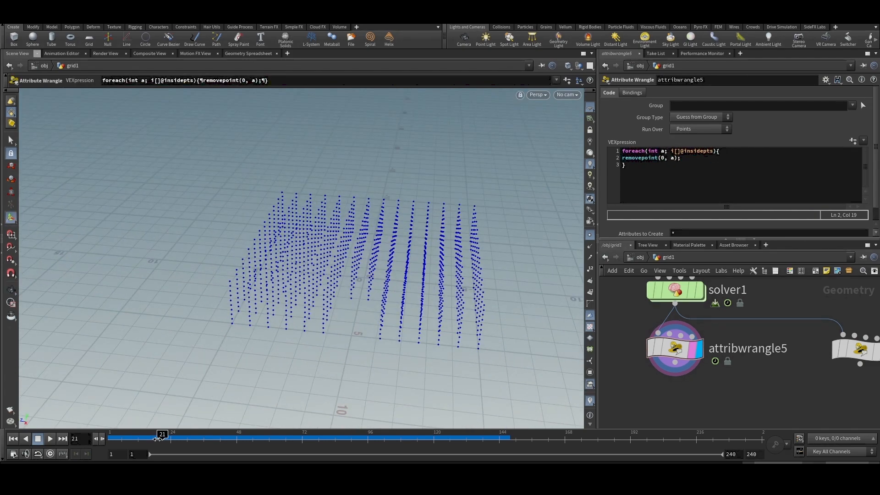
mouse_move(162, 436)
mouse_down()
mouse_move(113, 439)
mouse_move(158, 437)
mouse_up()
scroll(394, 240, up, 3)
alt+drag(394, 239, 334, 303)
key(Return)
- Add a Merge node to the network below attribwrangle5
scroll(743, 388, down, 5)
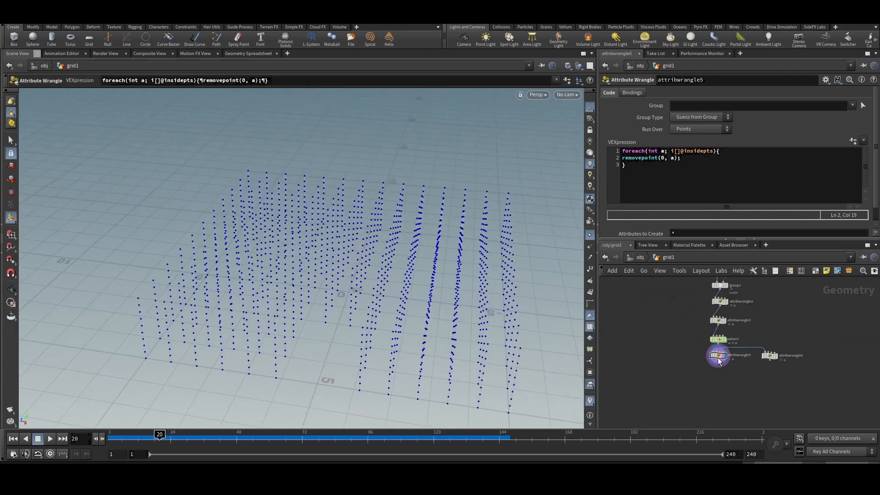
key(Tab)
text(merge)
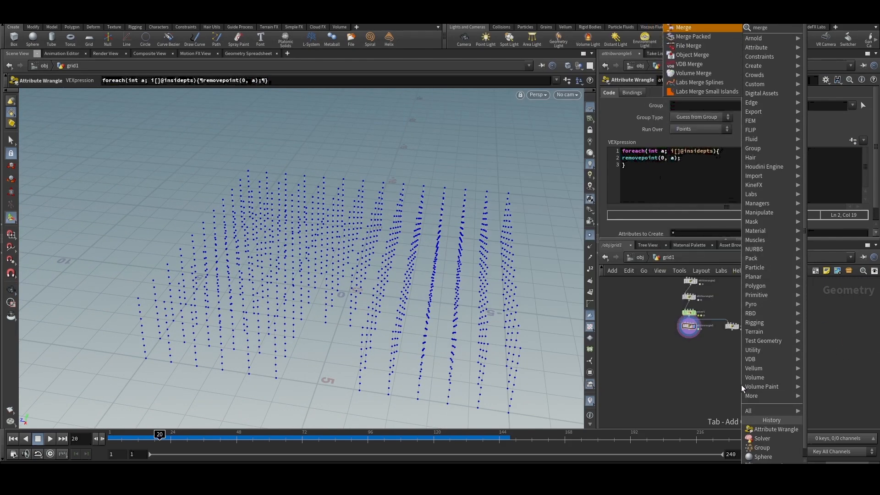
key(Return)
click(725, 358)
scroll(726, 359, up, 3)
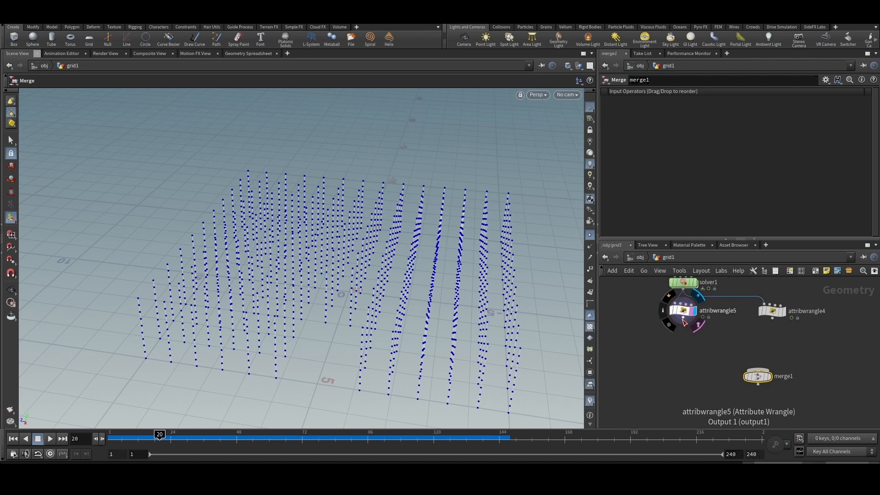
- Connect attribwrangle5 and sphere1 to the Merge node's inputs and display the merged result
drag(683, 322, 757, 369)
scroll(734, 362, down, 6)
scroll(746, 333, up, 6)
mouse_move(751, 325)
mouse_down()
mouse_move(762, 253)
mouse_move(755, 322)
mouse_move(727, 365)
mouse_move(707, 373)
mouse_up()
scroll(753, 285, down, 4)
scroll(741, 384, up, 4)
scroll(711, 376, up, 3)
click(707, 376)
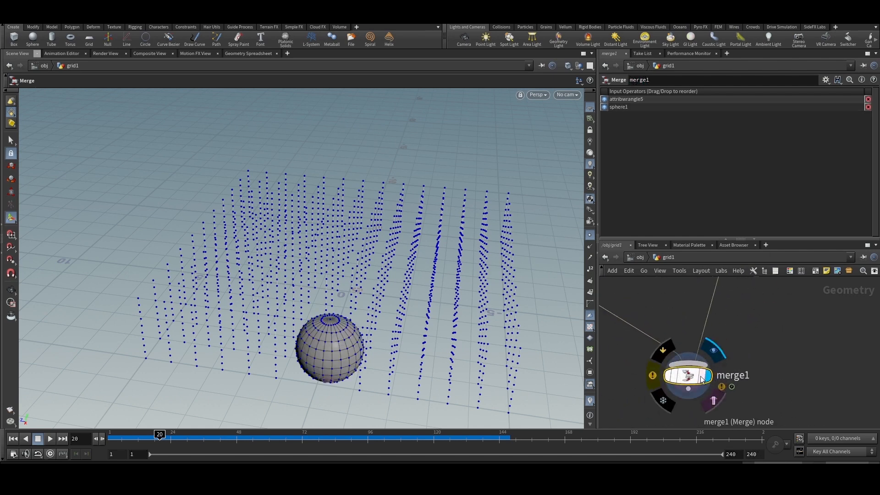
- Scrub back to frame 9, then play the simulation and stop at frame 28 to examine the sphere's path through the lines
key(Escape)
drag(221, 210, 346, 314)
key(Return)
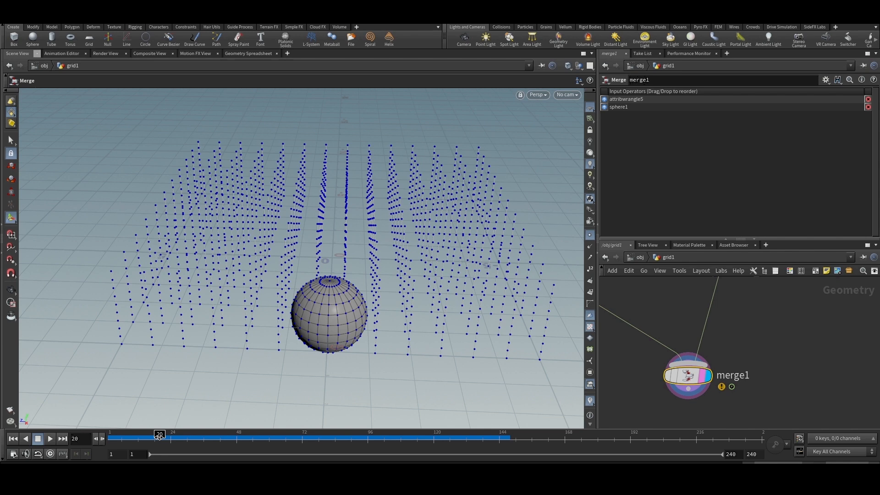
drag(159, 435, 131, 446)
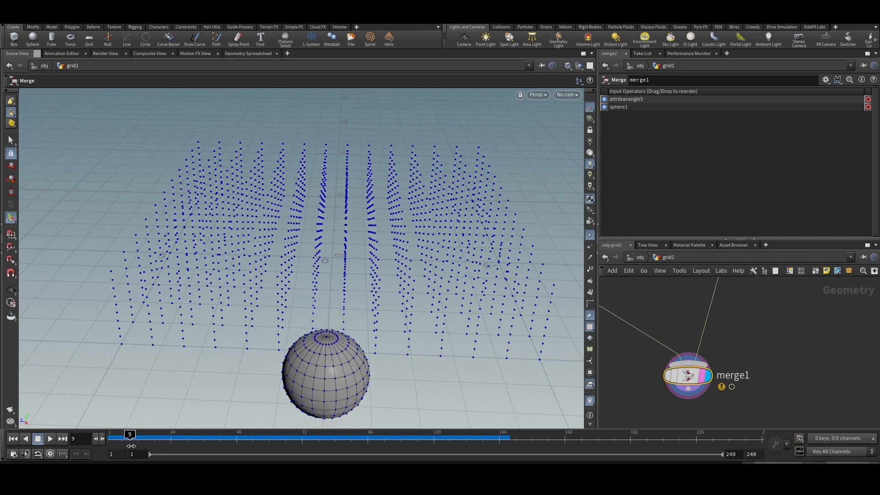
click(50, 439)
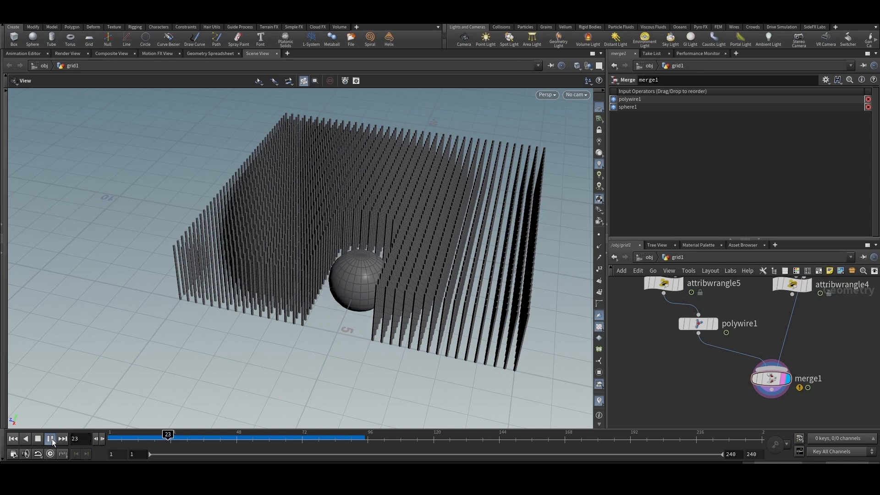
click(50, 438)
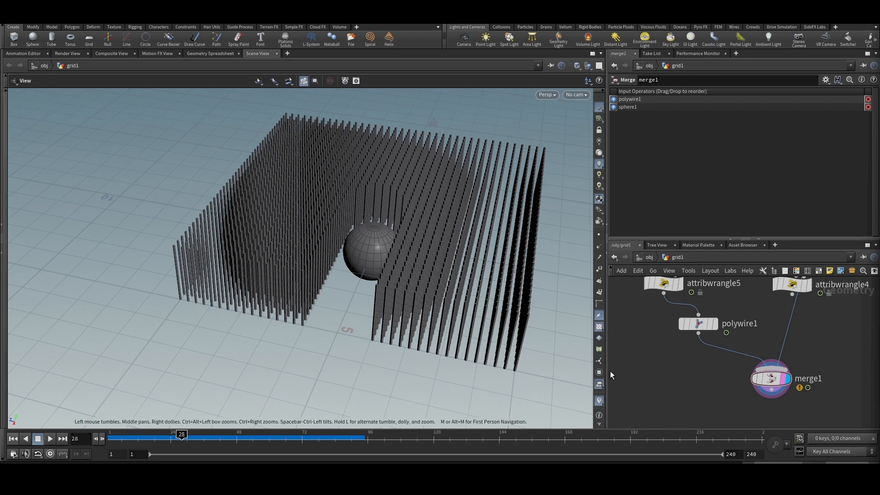
scroll(746, 337, down, 1)
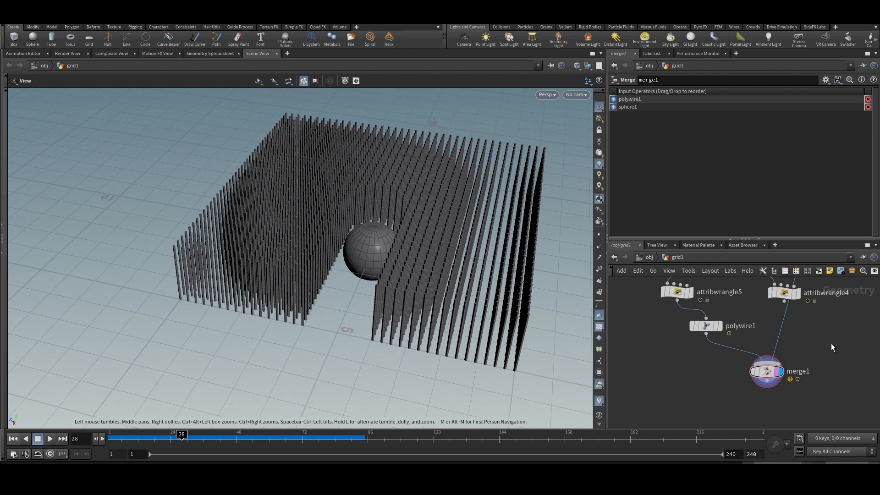
scroll(831, 343, up, 2)
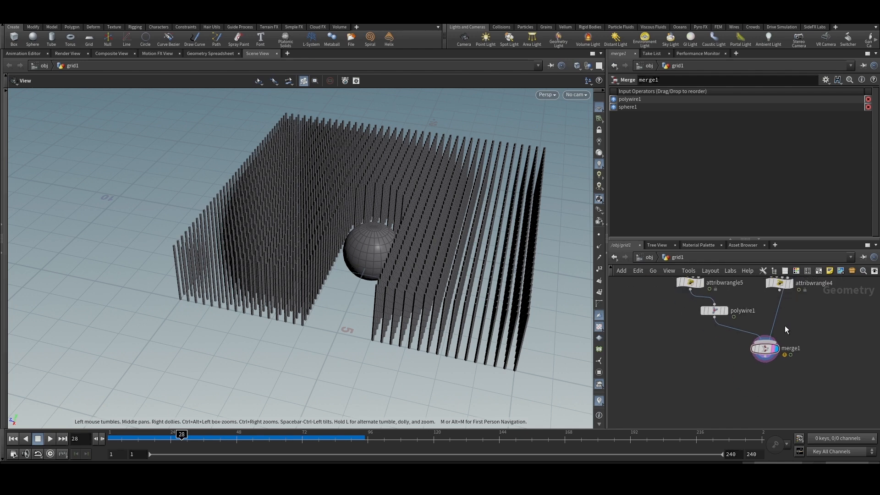
drag(830, 323, 680, 394)
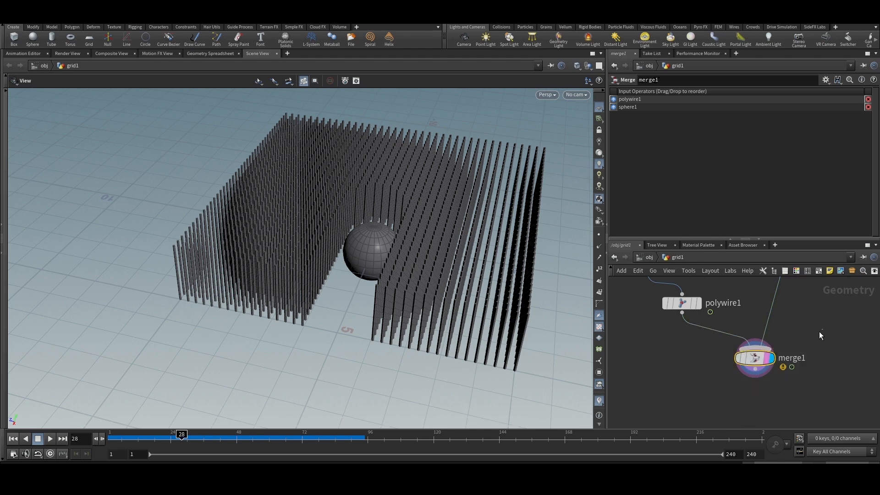